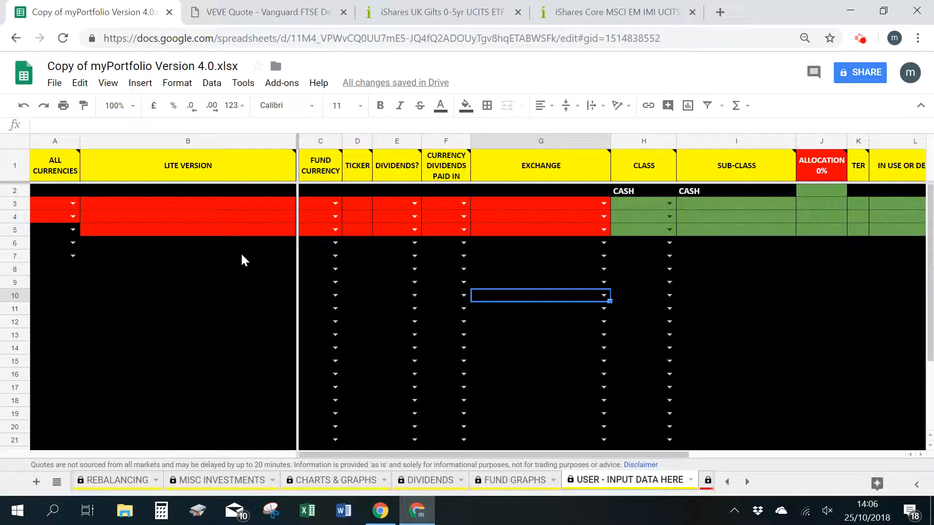
drag(198, 210, 207, 229)
click(180, 259)
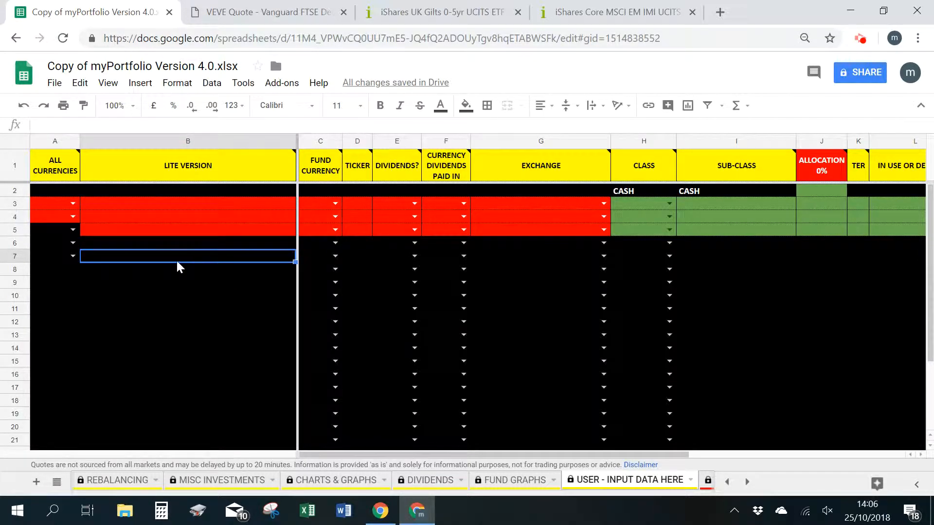
click(41, 214)
click(257, 282)
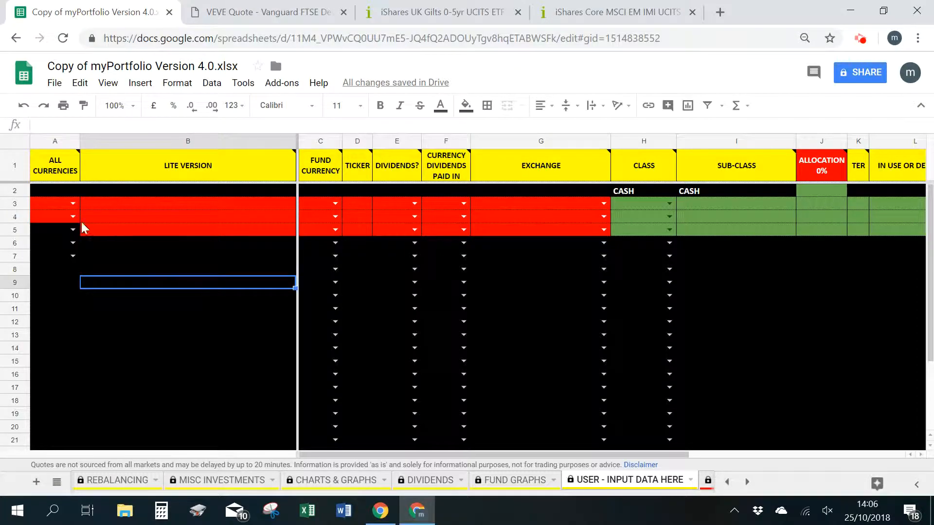
drag(54, 205, 57, 253)
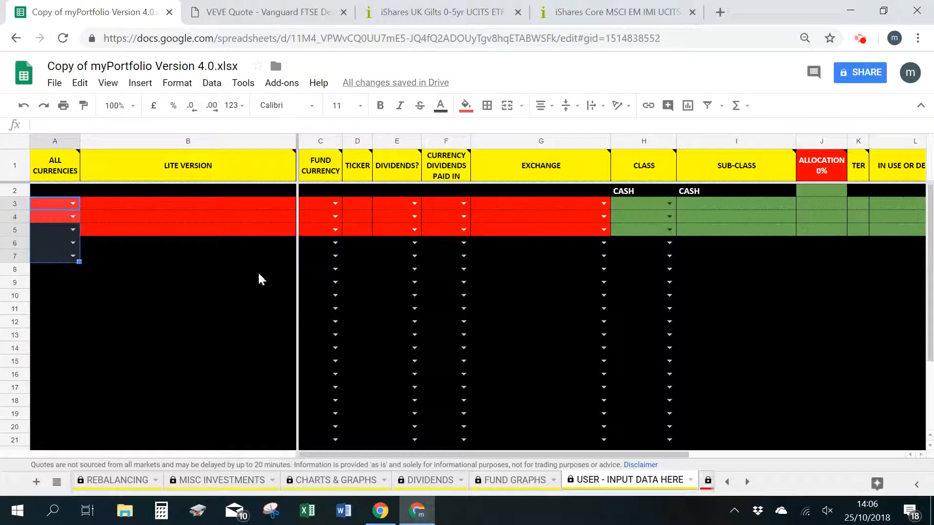
click(258, 271)
drag(258, 203, 269, 447)
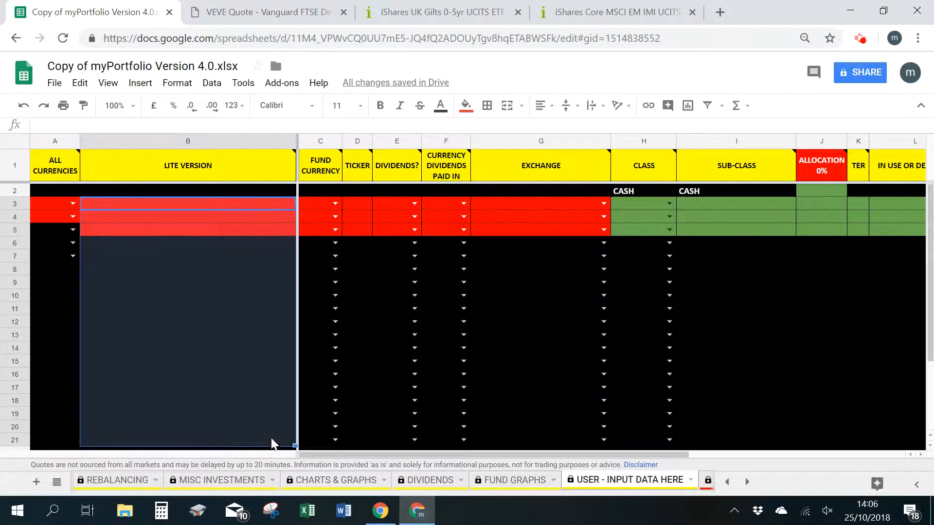
click(238, 309)
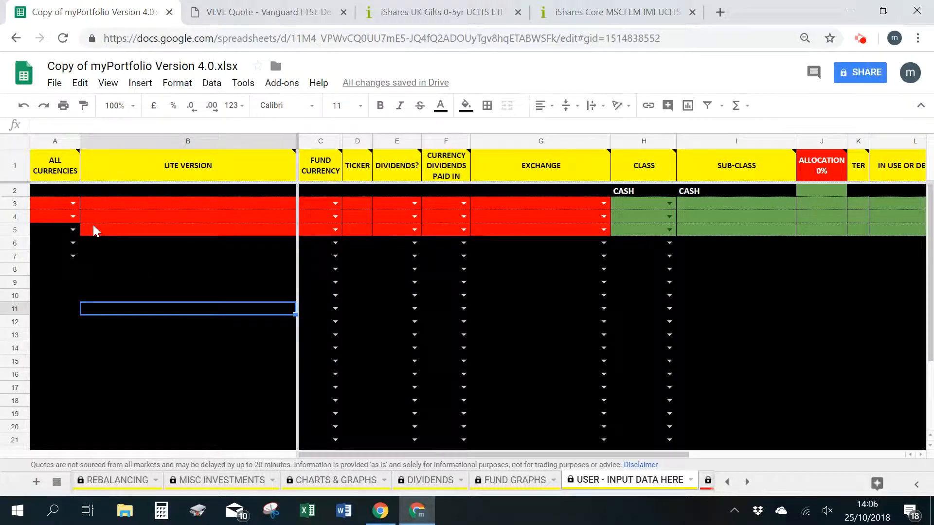
Step: Set the first two entries of the All Currencies column to GBP in A3 and USD in A4
click(73, 203)
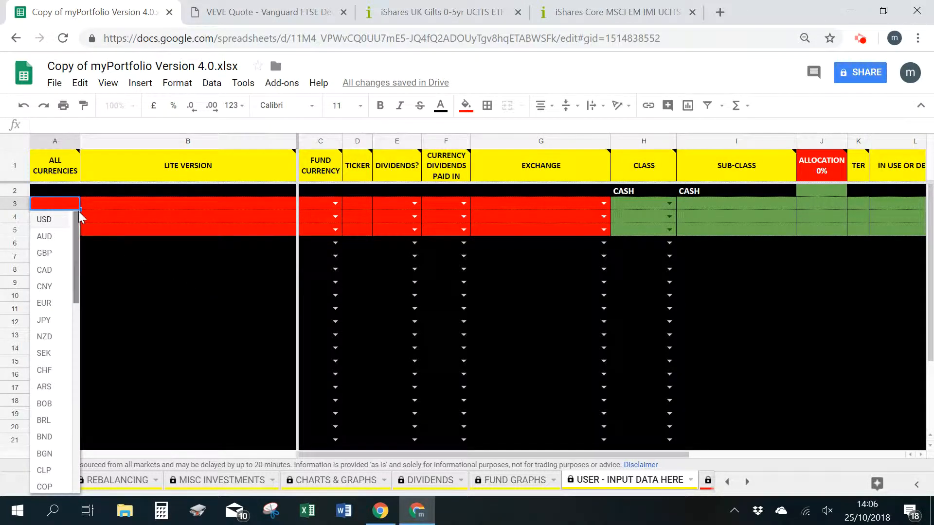
drag(76, 223, 66, 432)
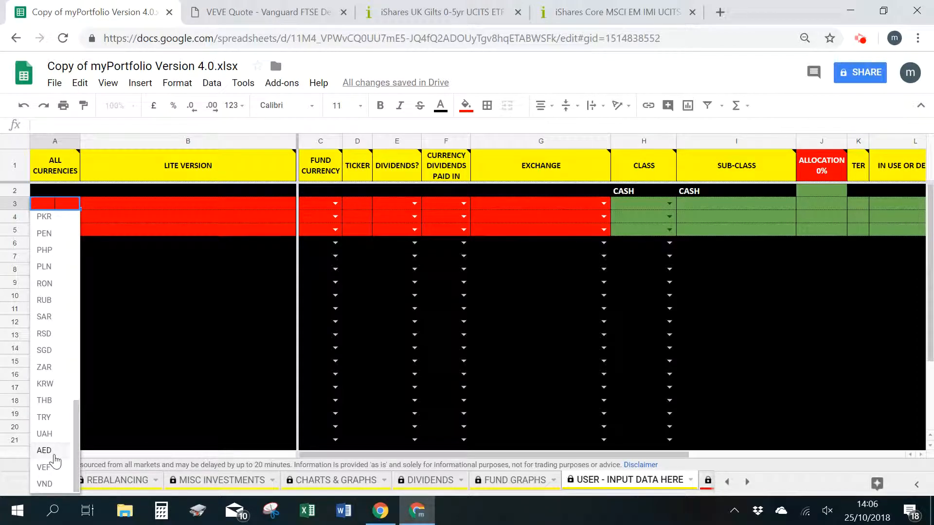
drag(77, 446, 77, 240)
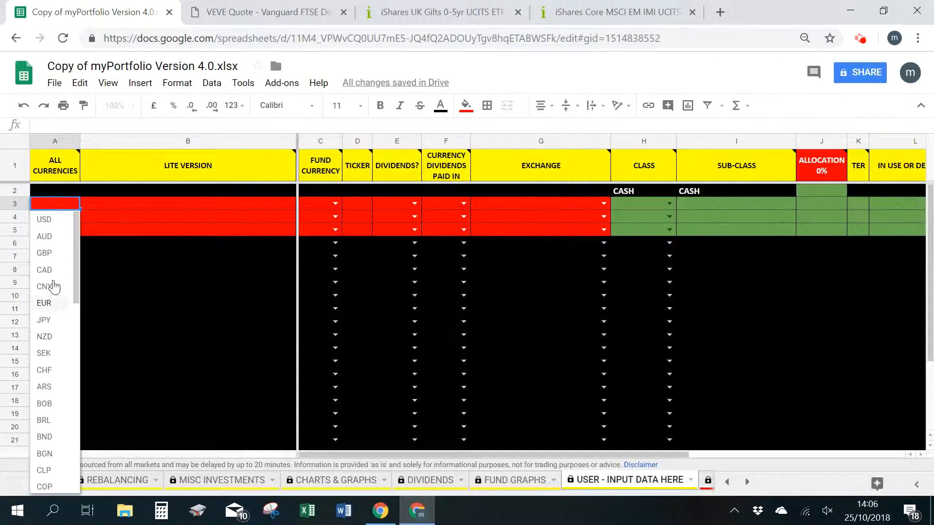
click(49, 253)
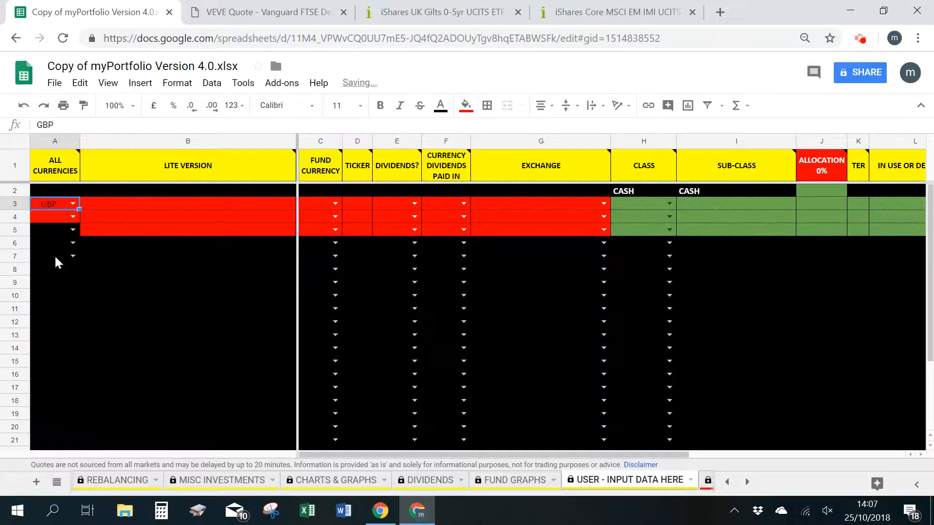
click(74, 217)
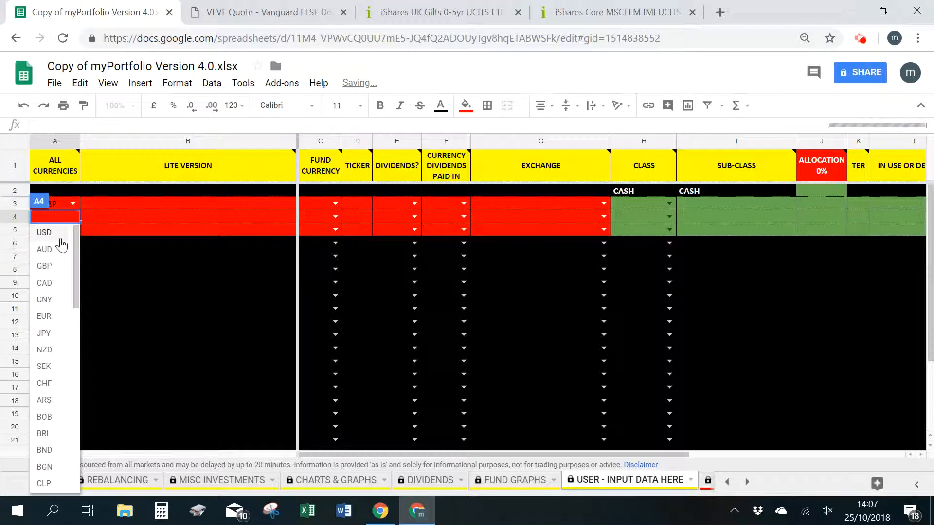
click(60, 233)
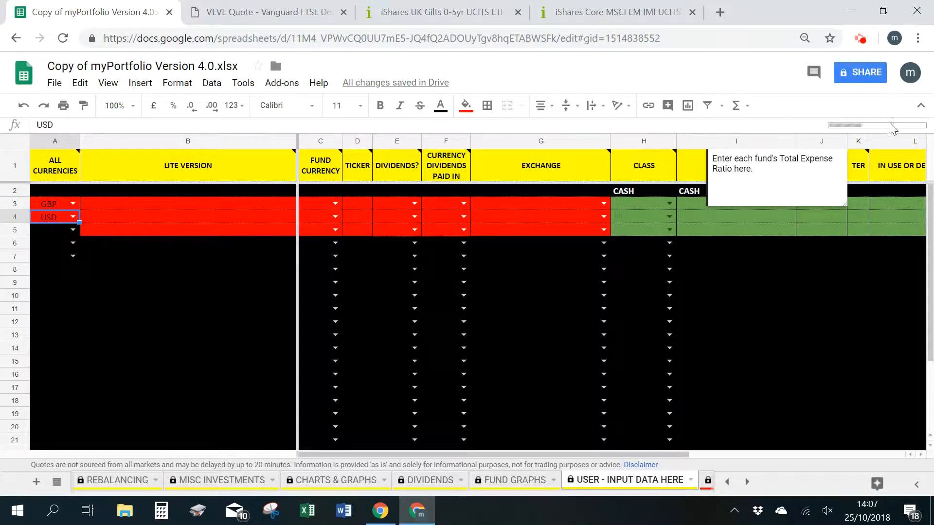
click(203, 273)
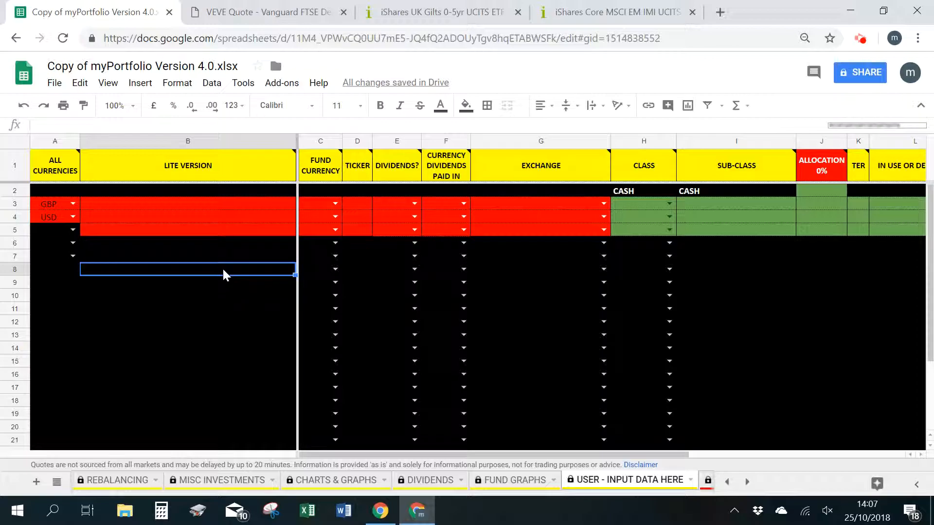
click(201, 123)
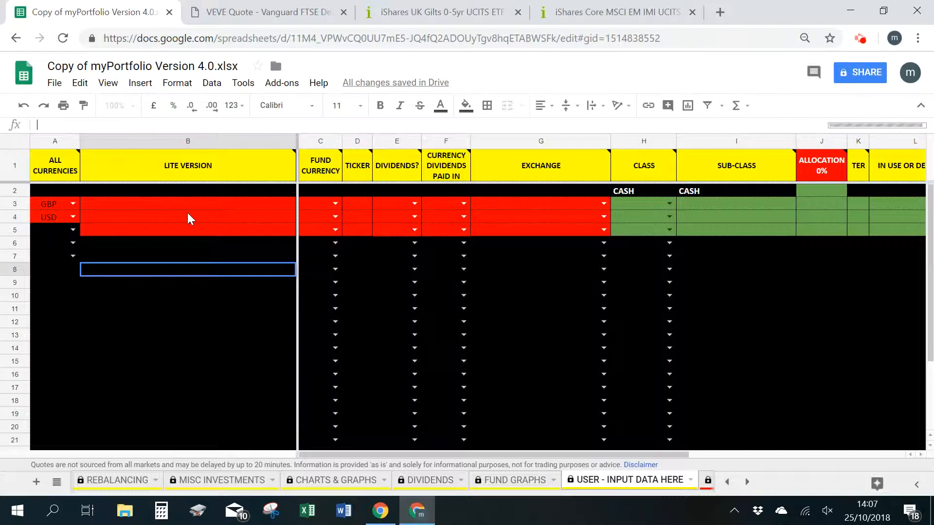
mouse_move(154, 178)
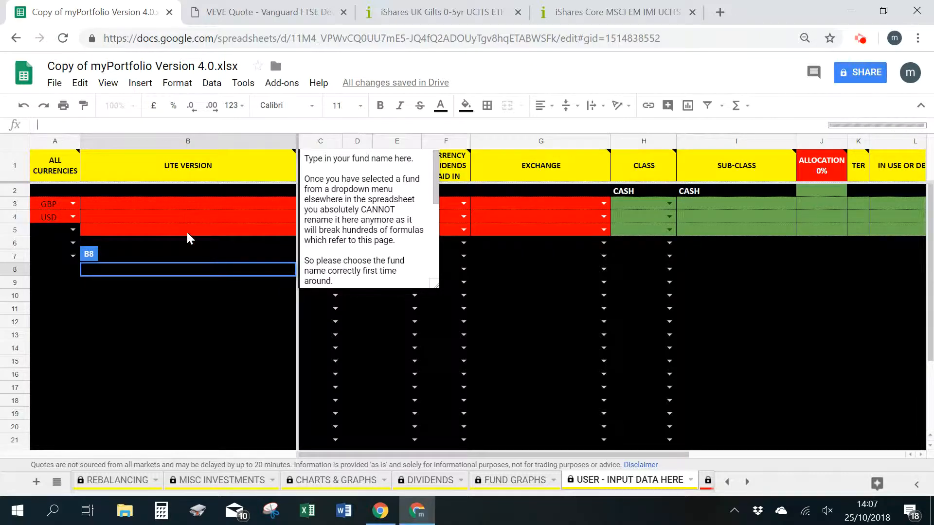
click(184, 255)
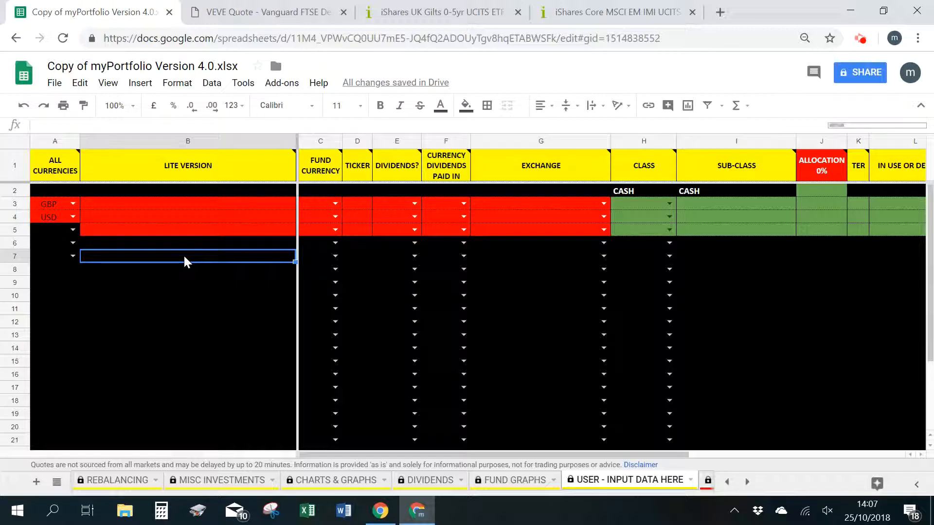
Step: Enter "Vanguard FTSE Developed World UCITS ETF" as the first fund name in cell B3
click(208, 205)
click(191, 125)
text(Vanguard FTSE Developed World UCITS ETF)
mouse_move(213, 166)
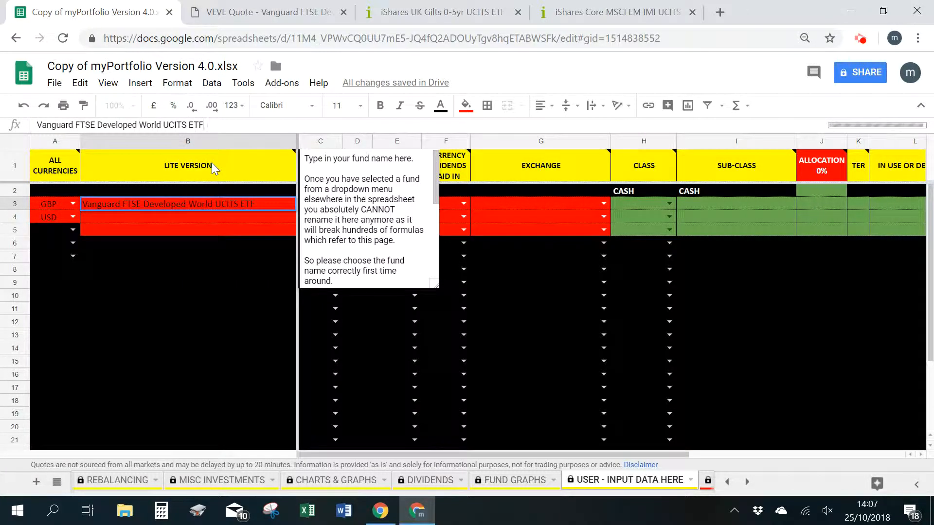
key(Return)
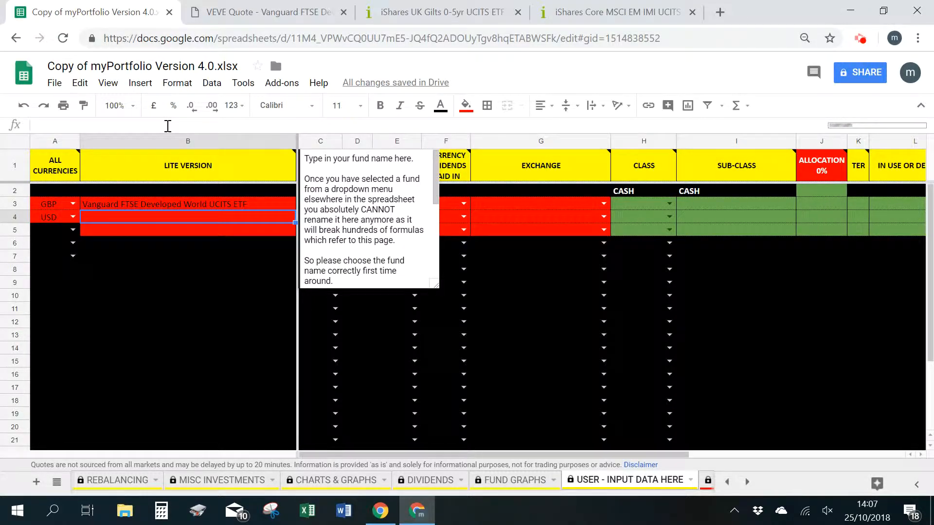
Step: Add the fund names "iShares UK Gilts 0-5yr UCITS ETF" in B4 and "iShares Core MSCI EM IMI UCITS ETF" in B5
text(iShares UK Gilts 0-5yr UCITS ETF)
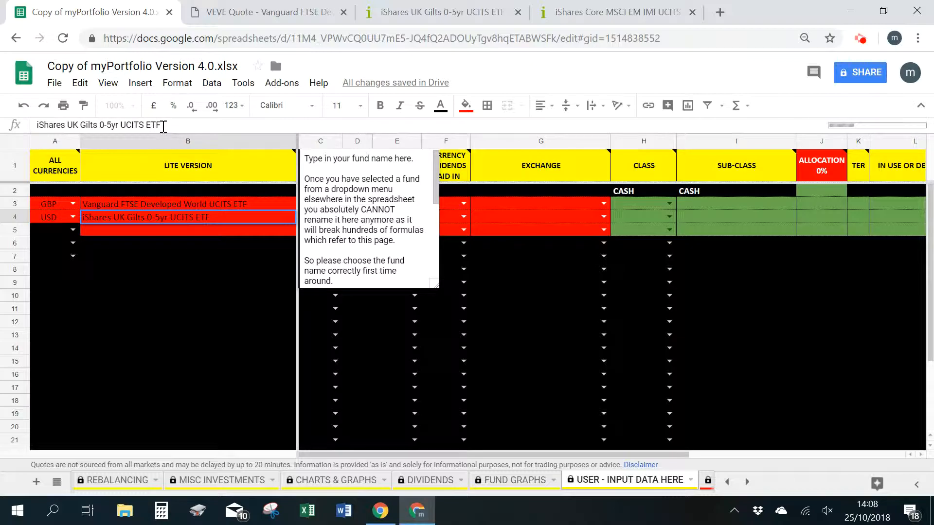
key(Return)
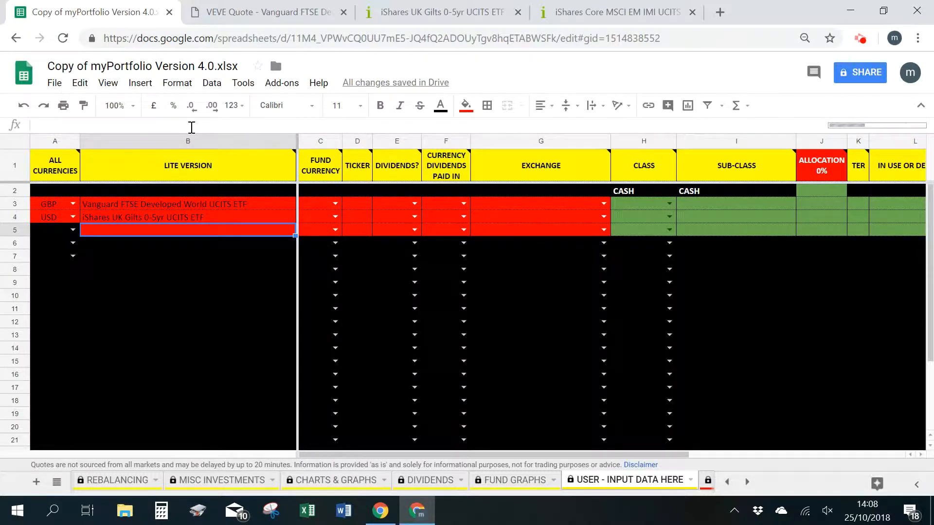
click(185, 127)
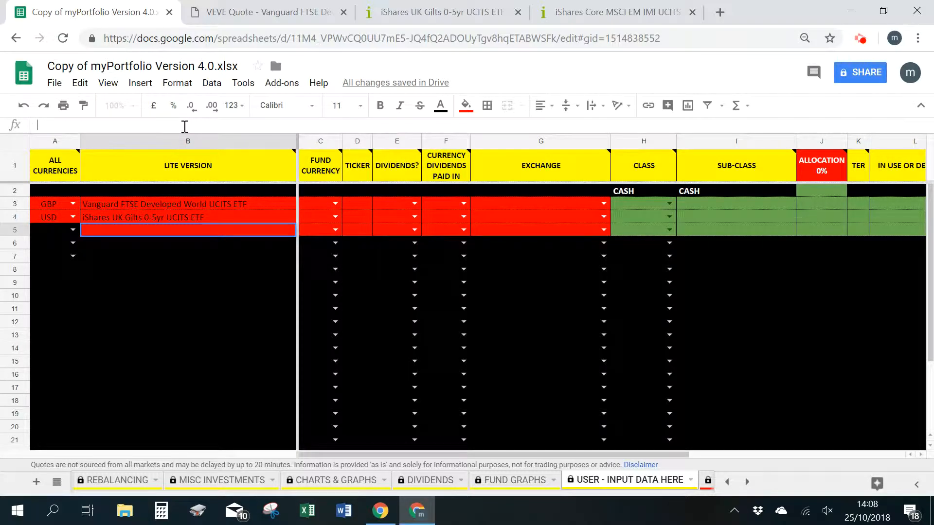
text(iShares Core MSCI EM IMI UCITS ETF)
key(Return)
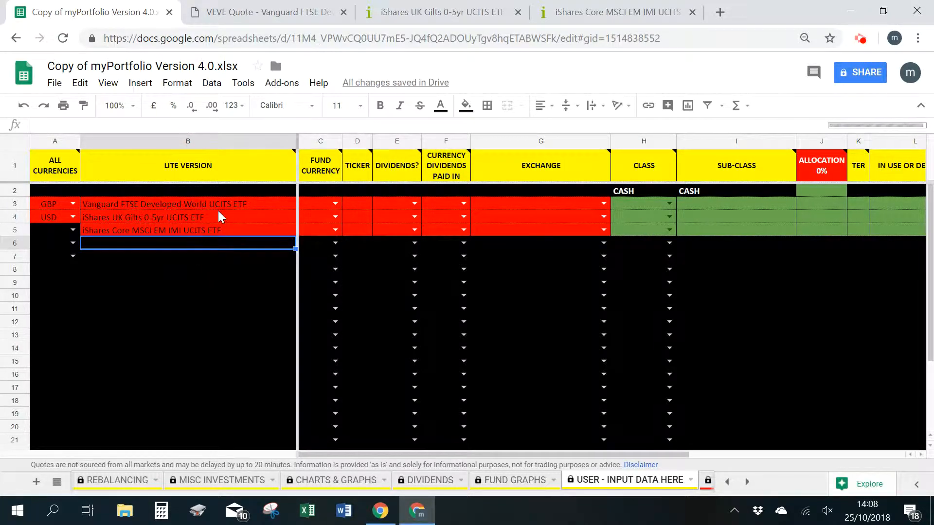
click(231, 207)
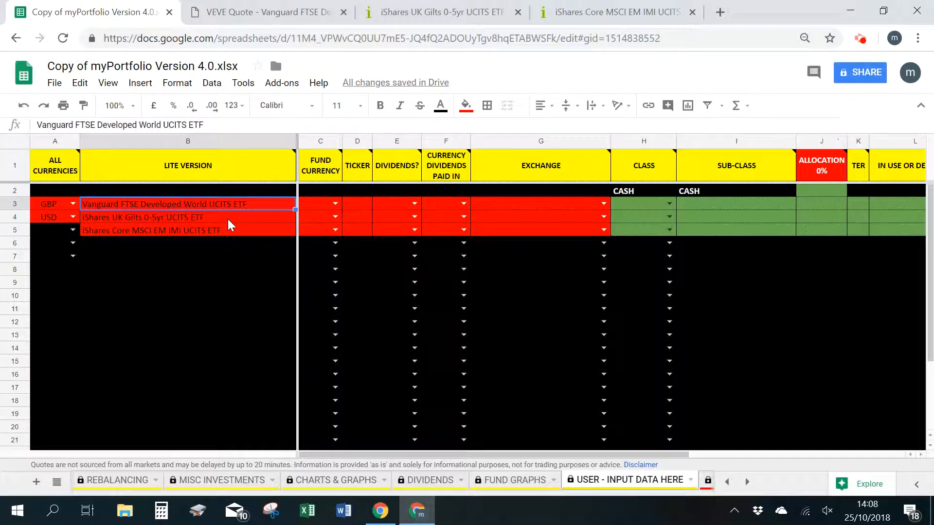
click(180, 218)
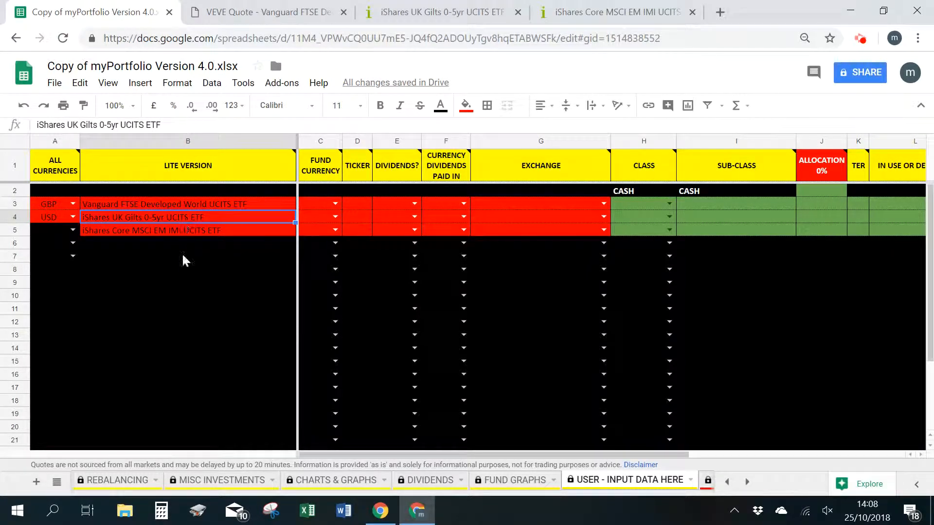
click(208, 232)
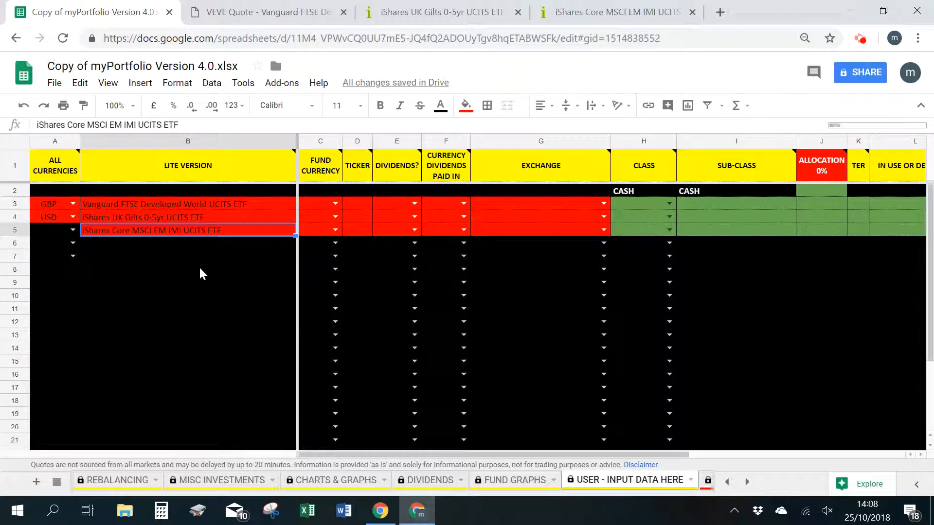
click(197, 275)
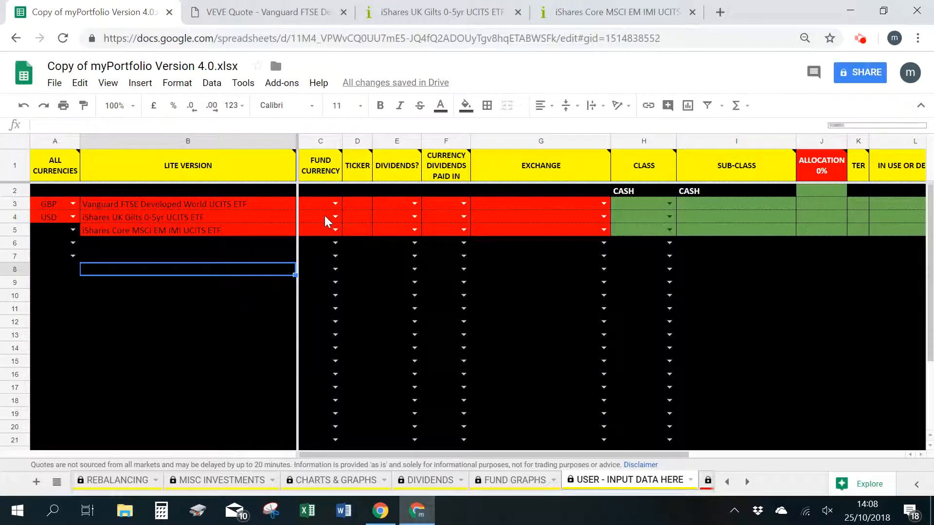
Step: Set the fund currency of the Vanguard FTSE Developed World fund to GBP in C3
click(213, 204)
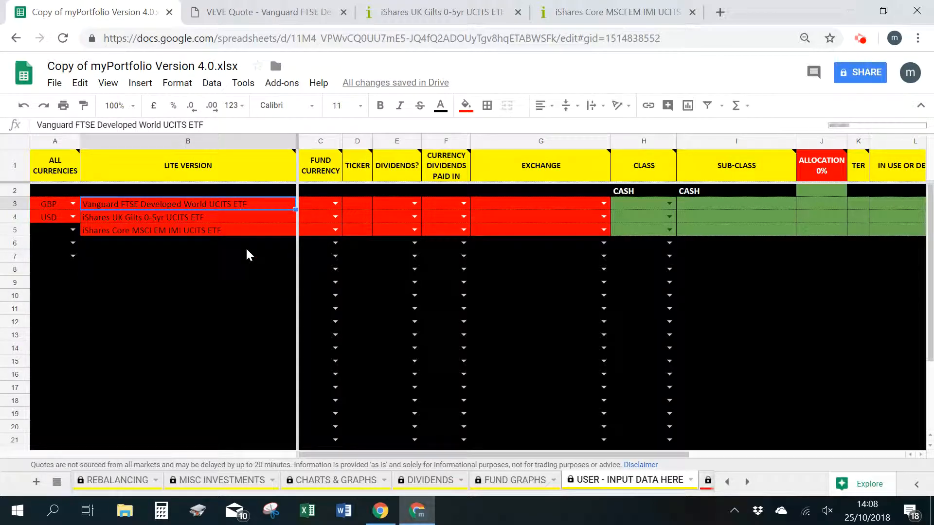
click(333, 208)
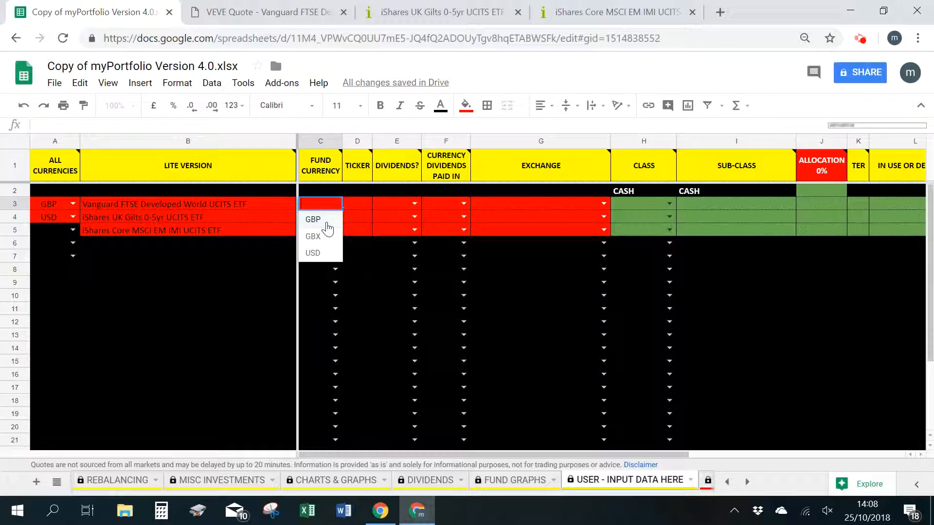
click(327, 221)
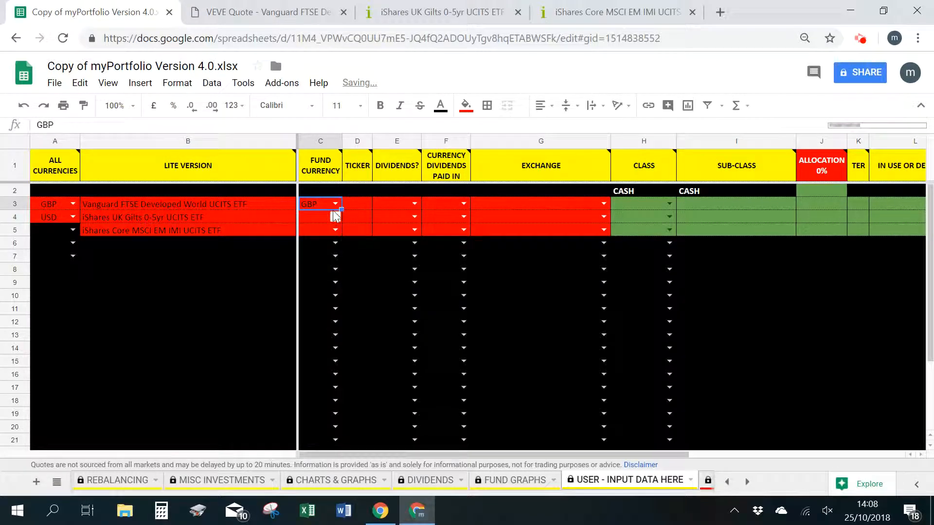
click(334, 205)
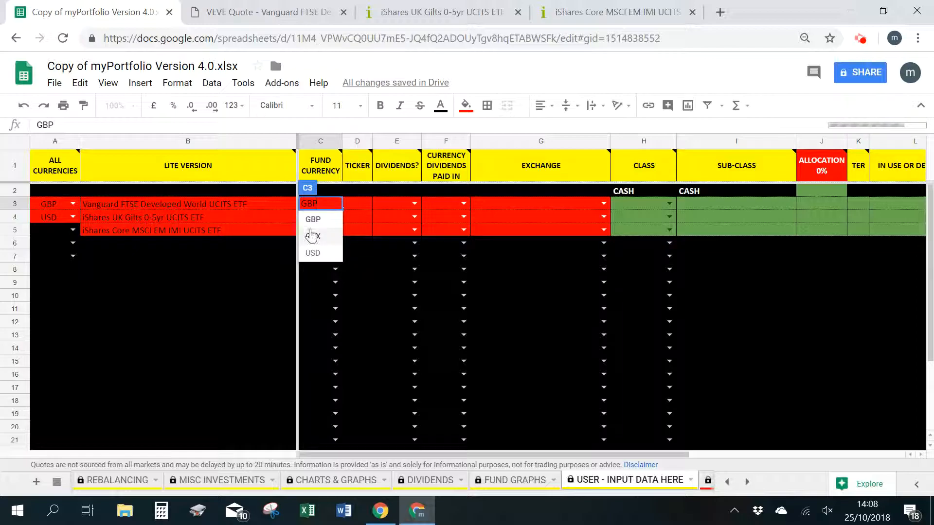
click(315, 222)
click(261, 255)
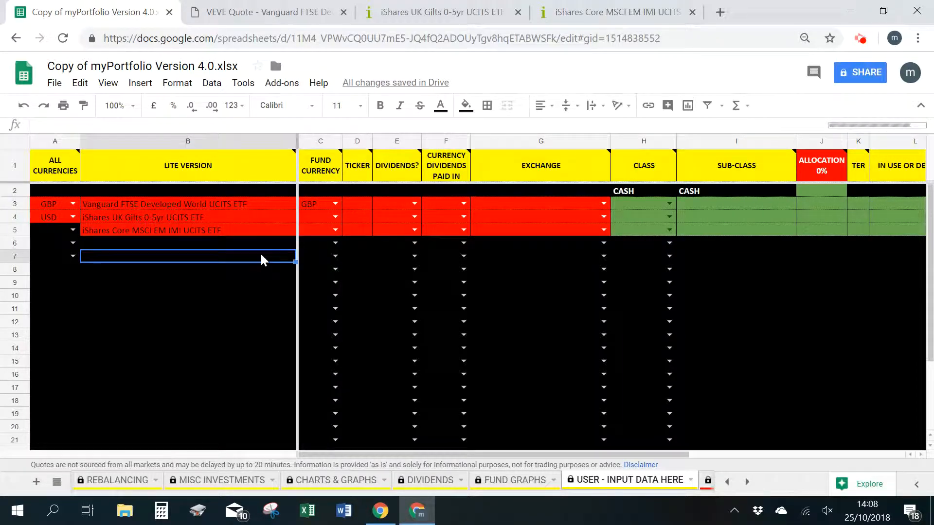
Step: Set the fund currency to GBP for the iShares UK Gilts fund and USD for the iShares Core MSCI EM IMI fund
click(185, 216)
click(339, 220)
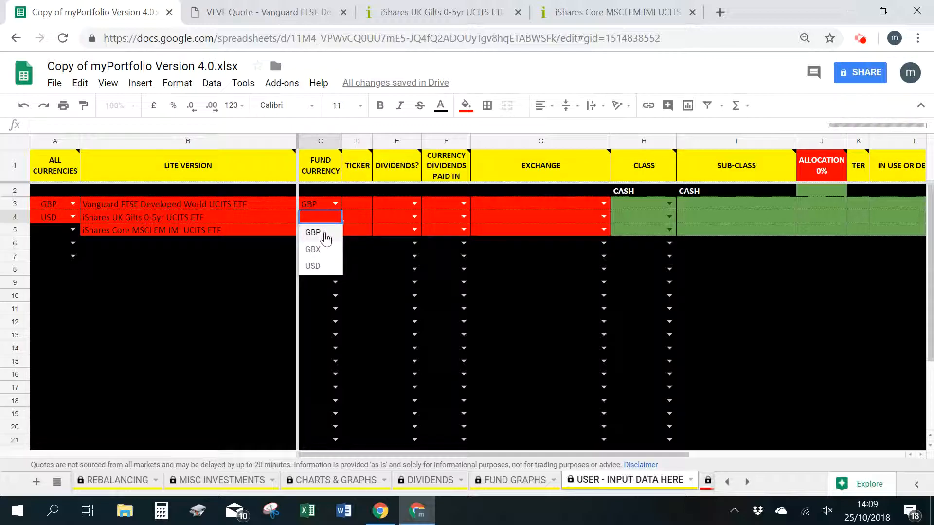
click(325, 234)
click(165, 229)
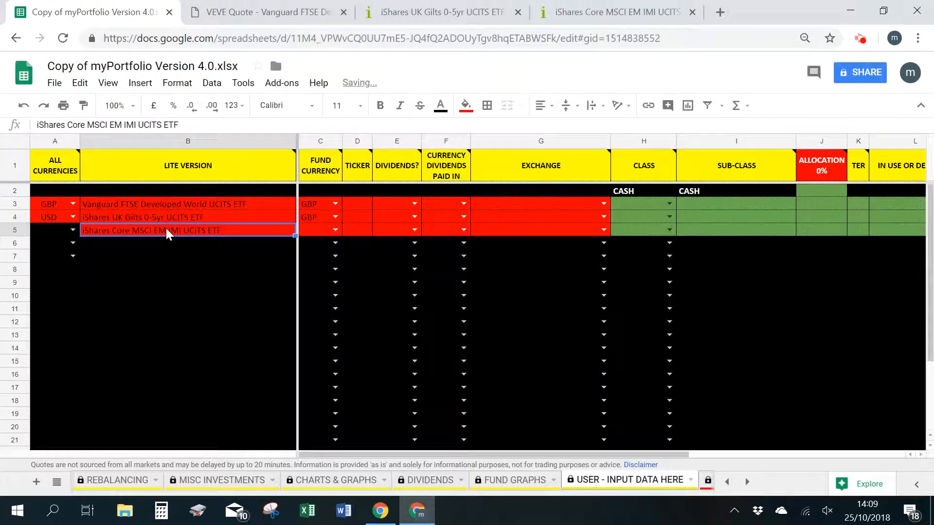
click(334, 229)
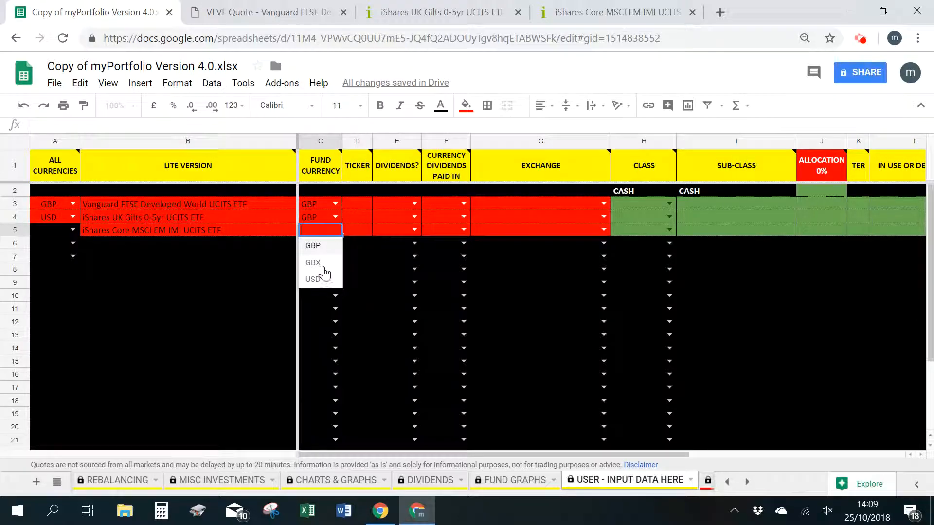
click(323, 279)
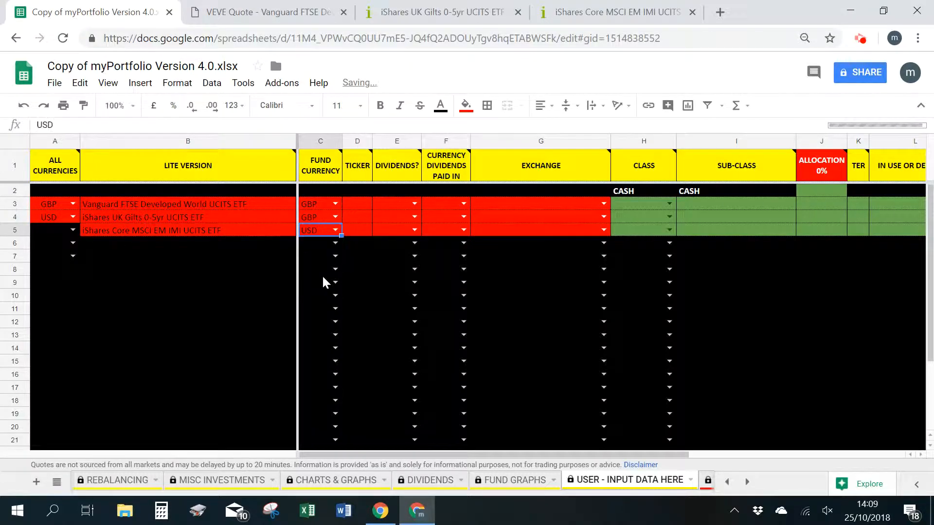
click(393, 269)
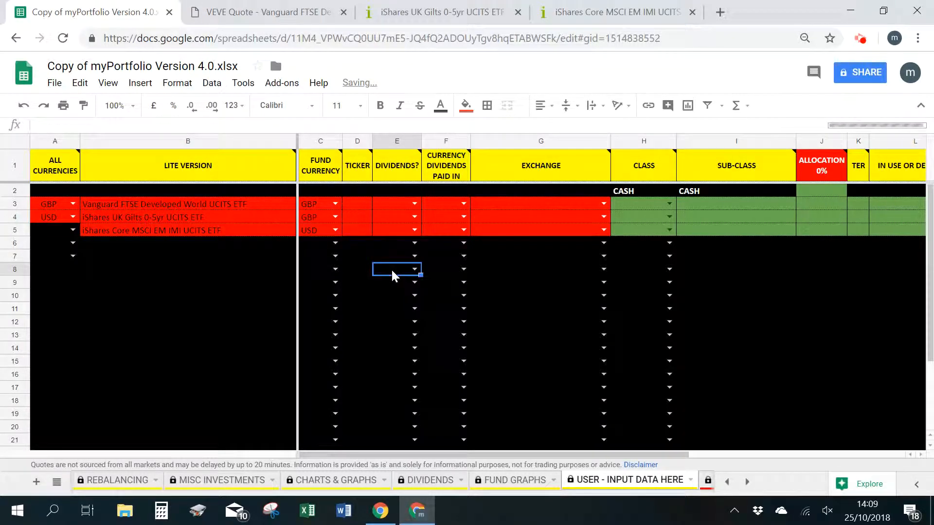
Step: Enter the tickers VEVE, IGLS and EIMI for the three funds in cells D3 to D5
click(355, 206)
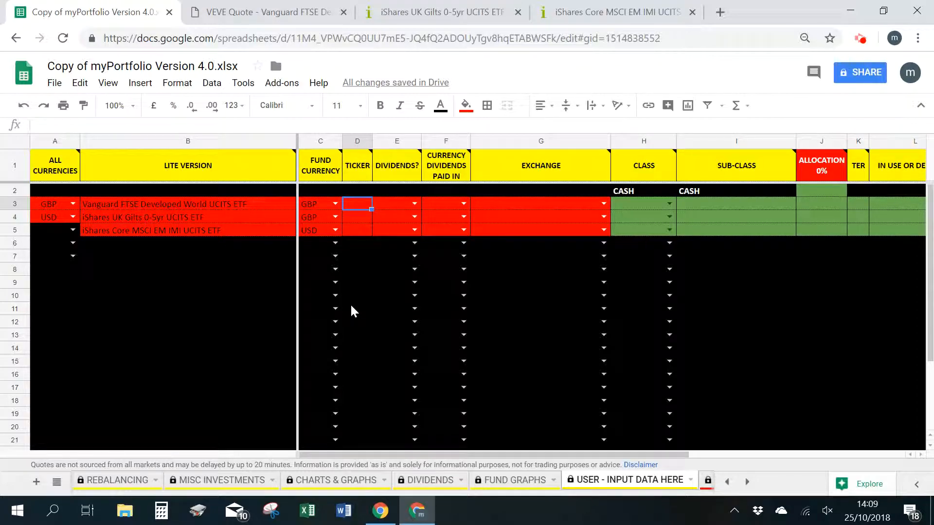
text(VEVE)
key(Return)
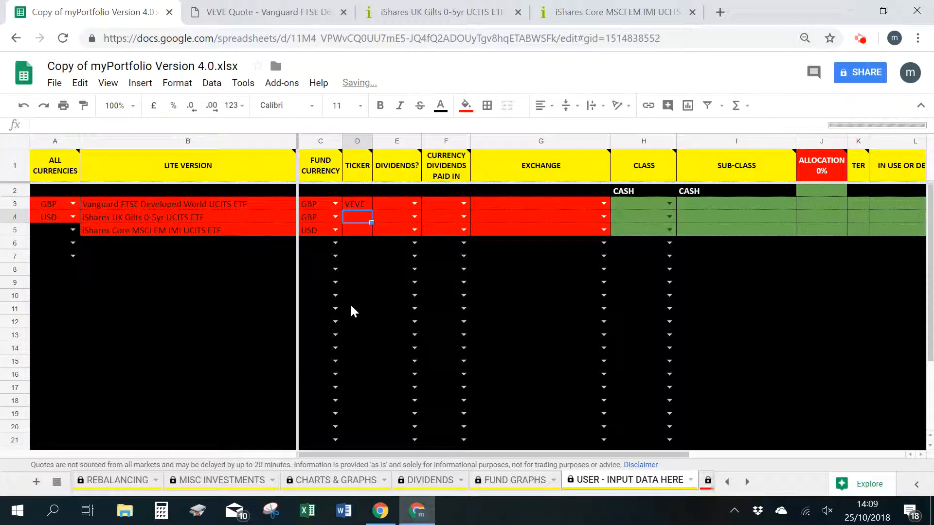
text(IGLS)
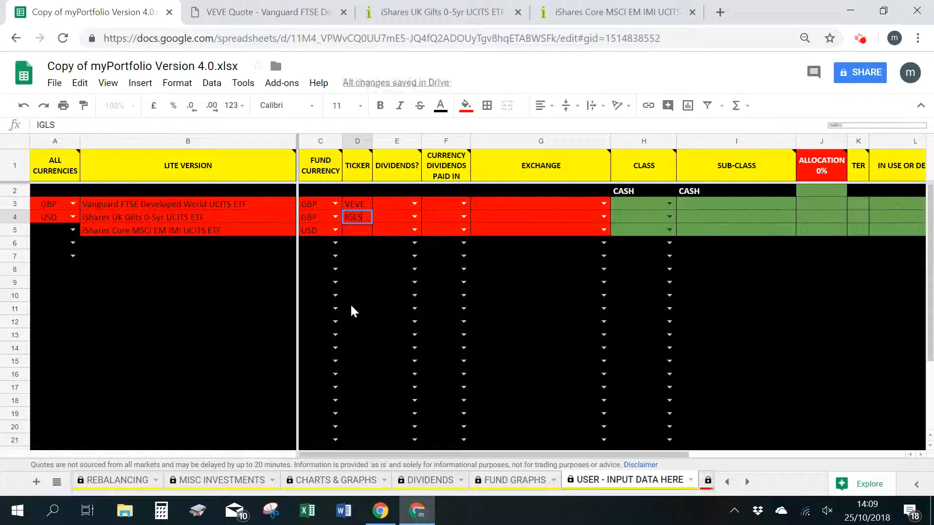
key(Return)
text(EIMI)
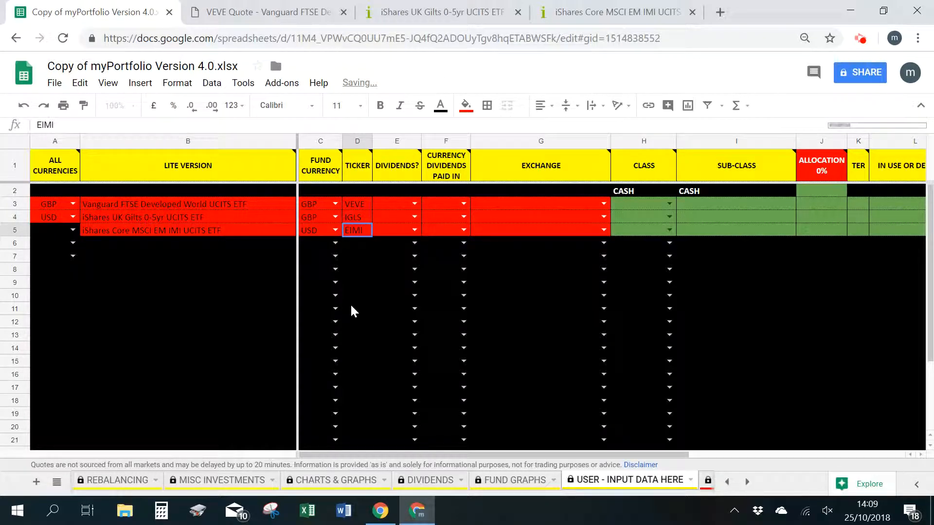
key(Return)
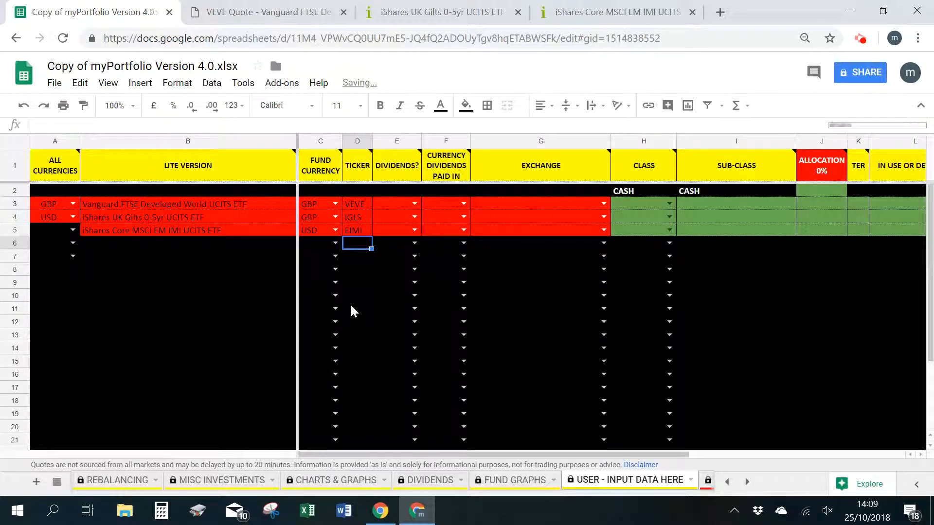
Step: Set the dividends type to Dist for the VEVE and IGLS funds and Acc for the EIMI fund
click(415, 204)
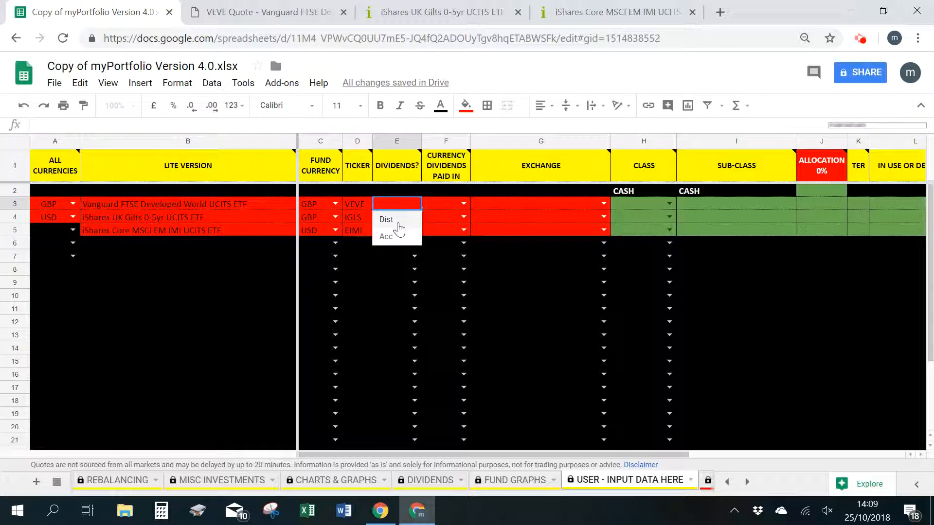
click(397, 221)
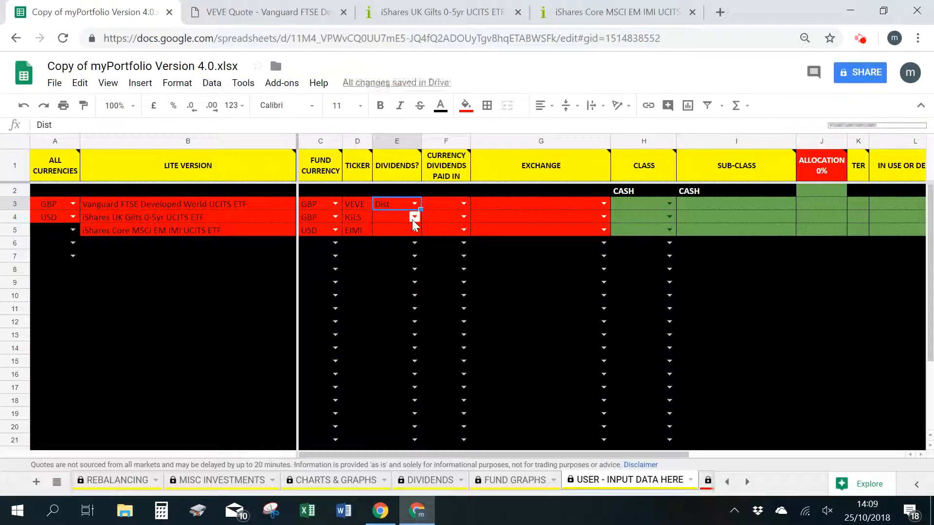
click(413, 219)
click(400, 236)
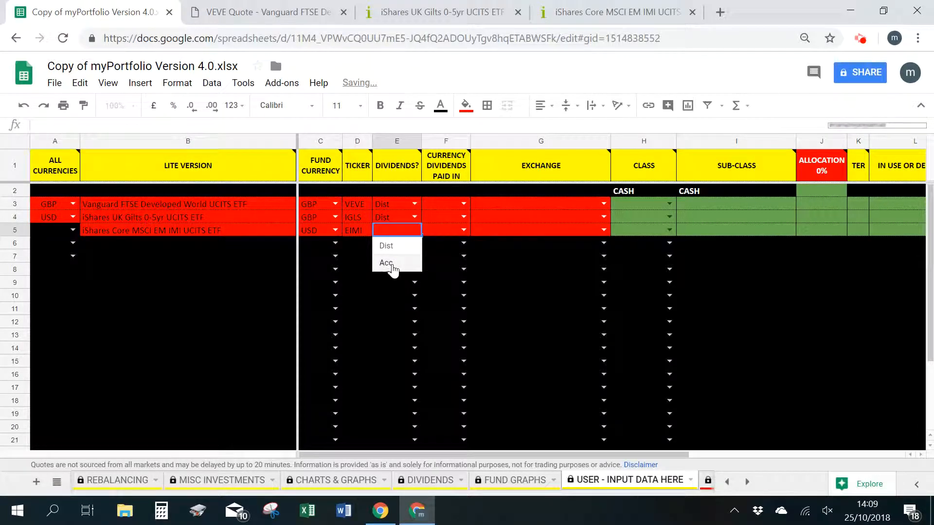
click(393, 267)
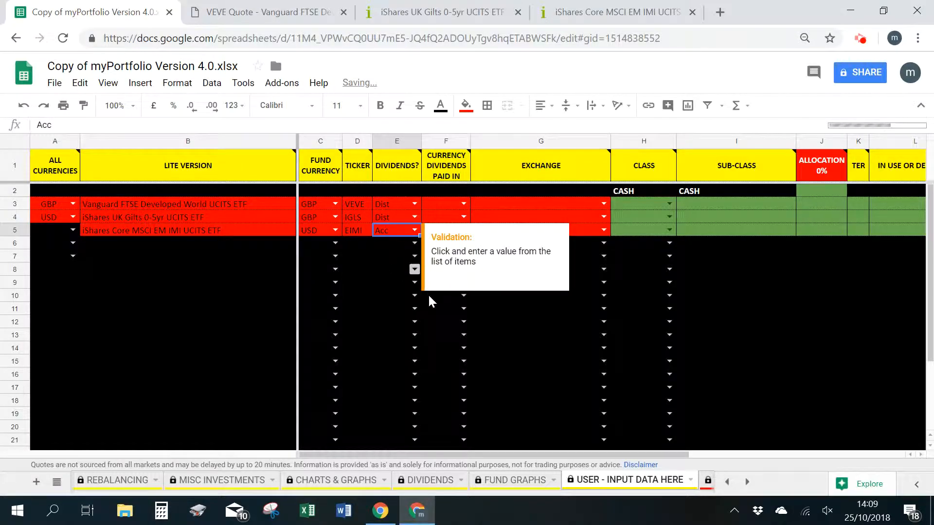
click(364, 259)
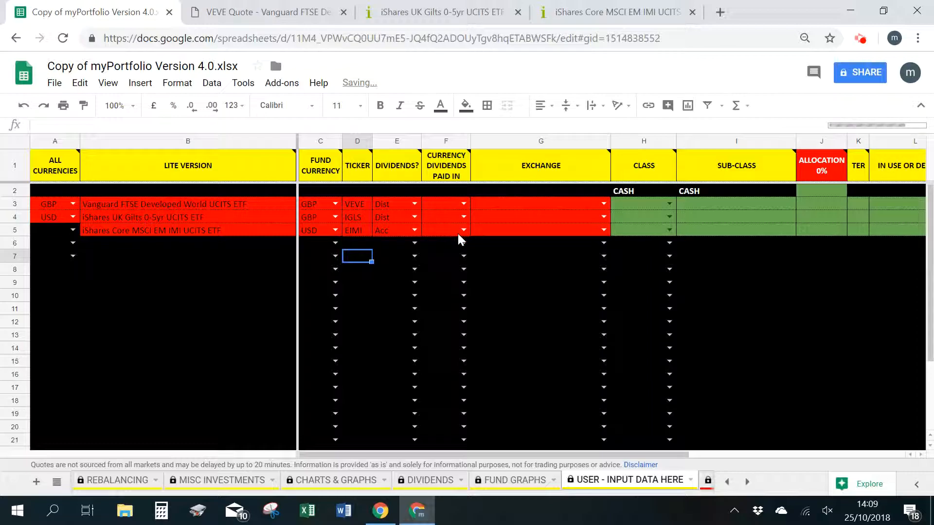
Step: Set the currency dividends are paid in to USD for VEVE and GBP for IGLS, leaving the accumulating EIMI fund blank
mouse_move(447, 173)
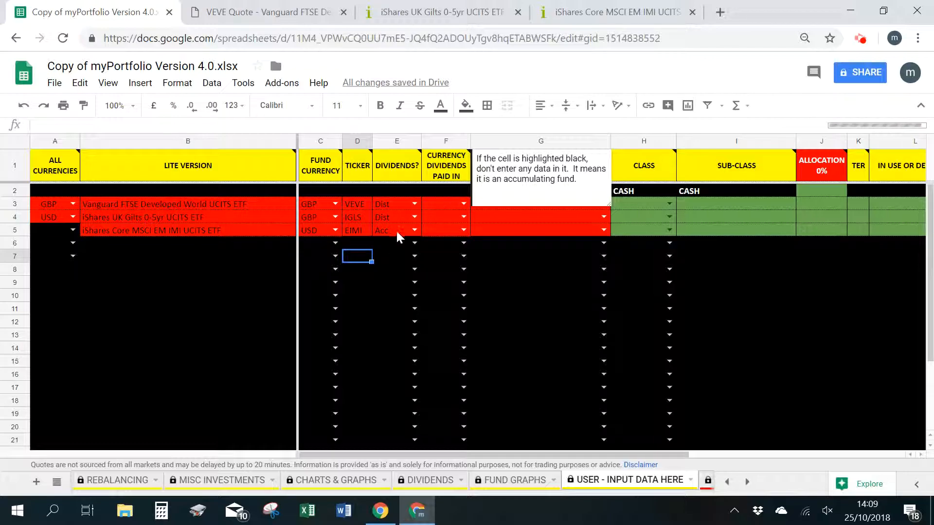
click(496, 270)
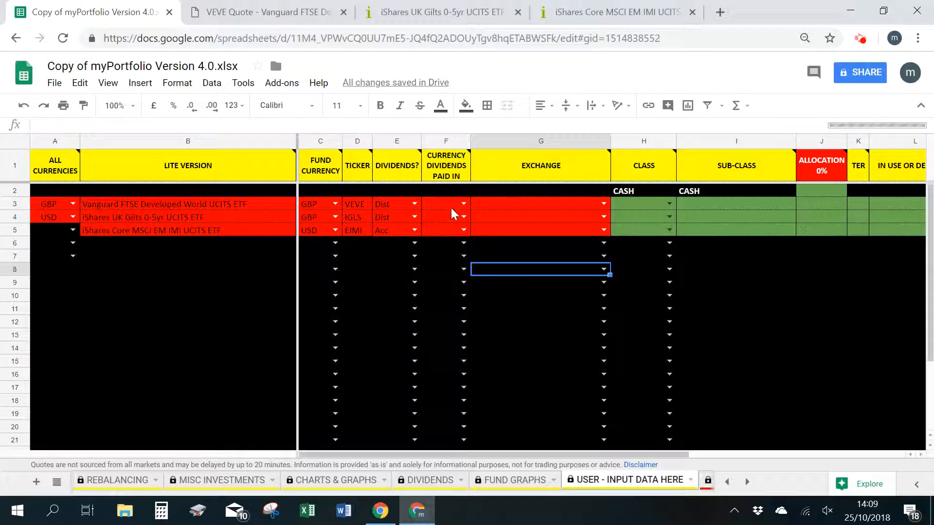
click(462, 203)
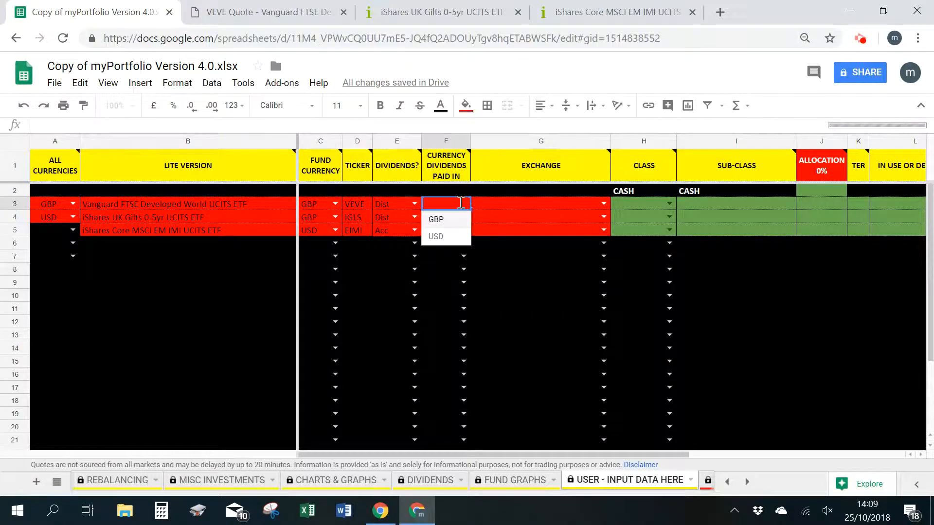
click(447, 237)
click(513, 258)
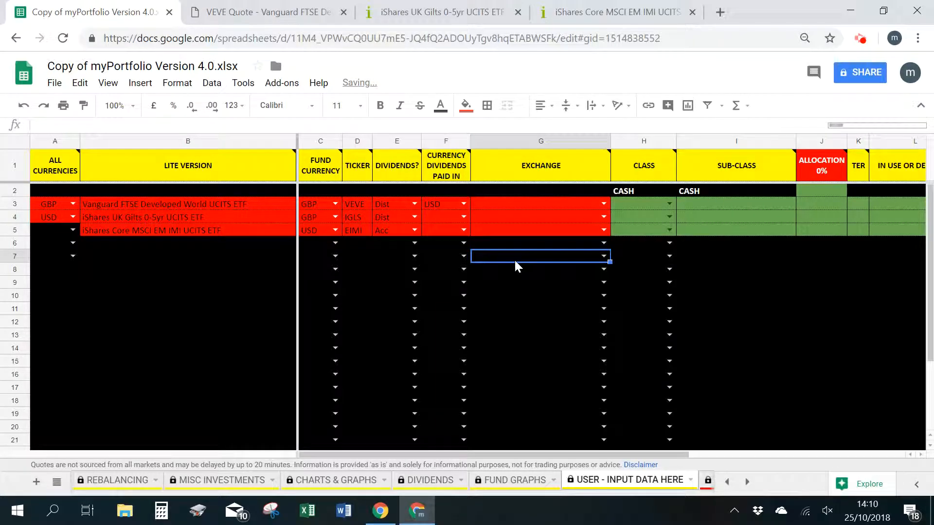
click(170, 215)
click(452, 222)
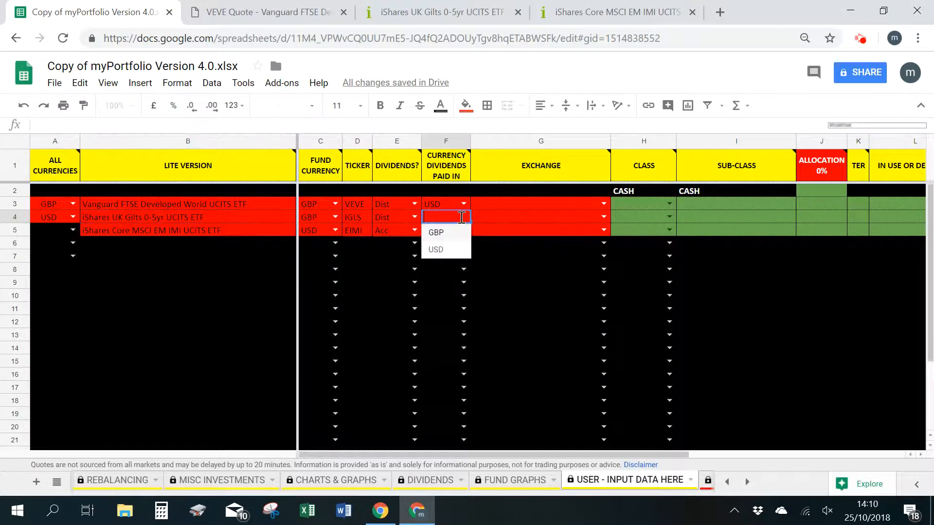
click(438, 235)
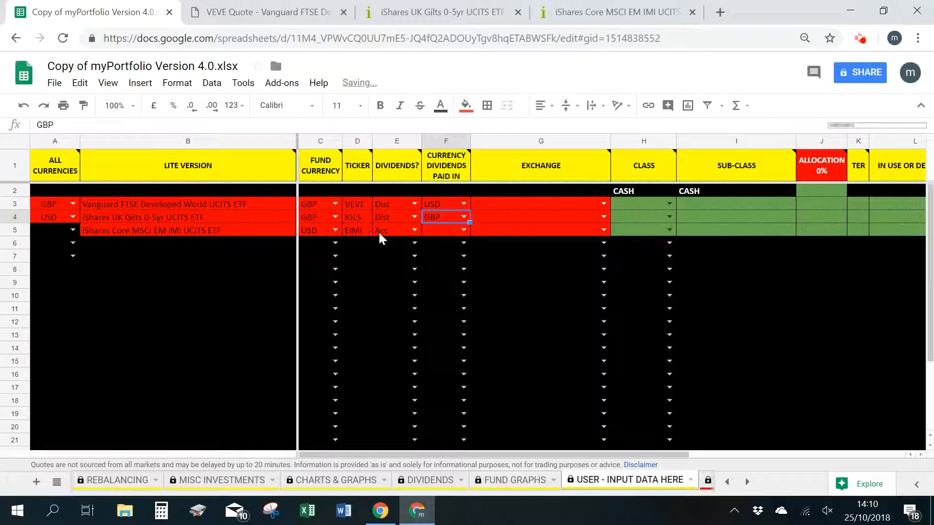
click(438, 232)
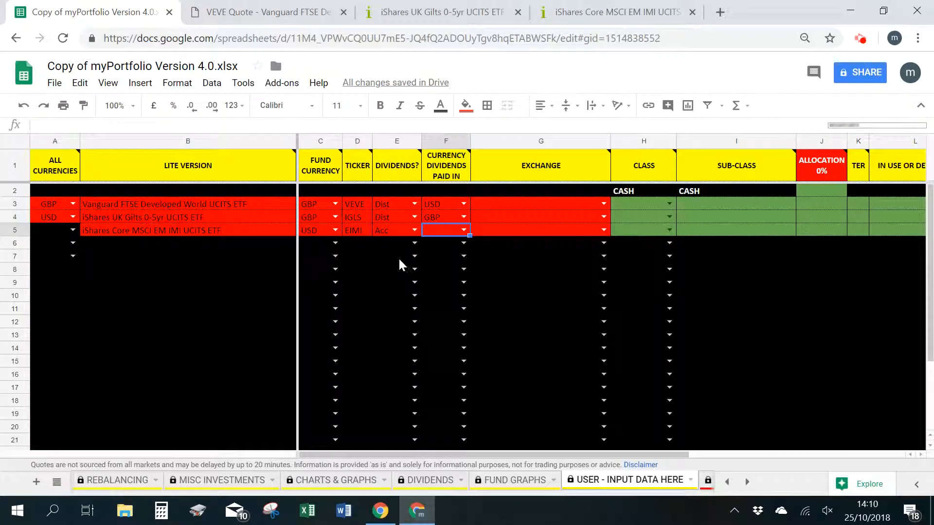
click(492, 258)
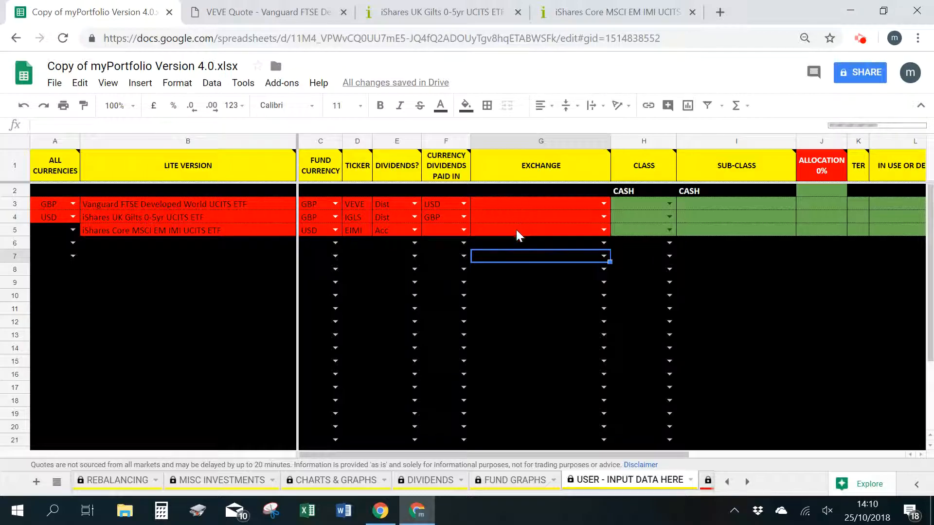
Step: Set the exchange of the Vanguard FTSE Developed World fund to London Stock Exchange in G3
click(562, 206)
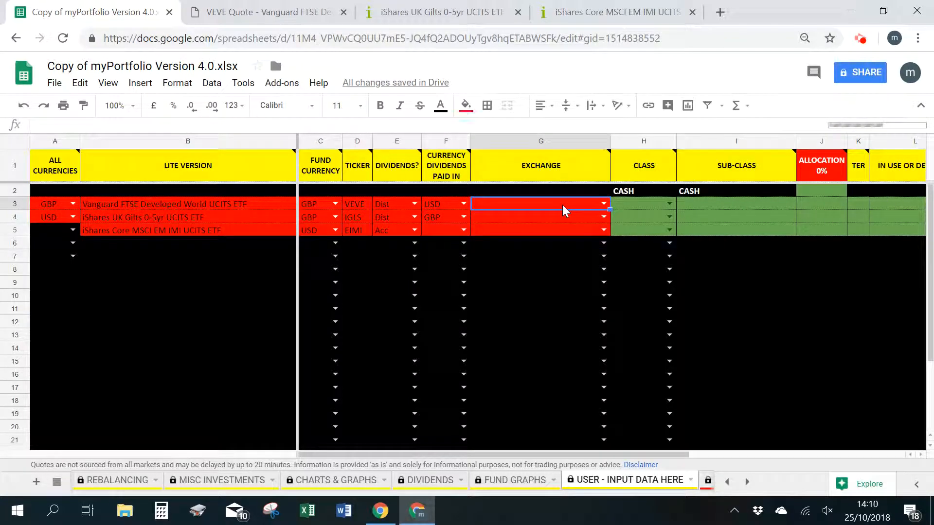
click(604, 204)
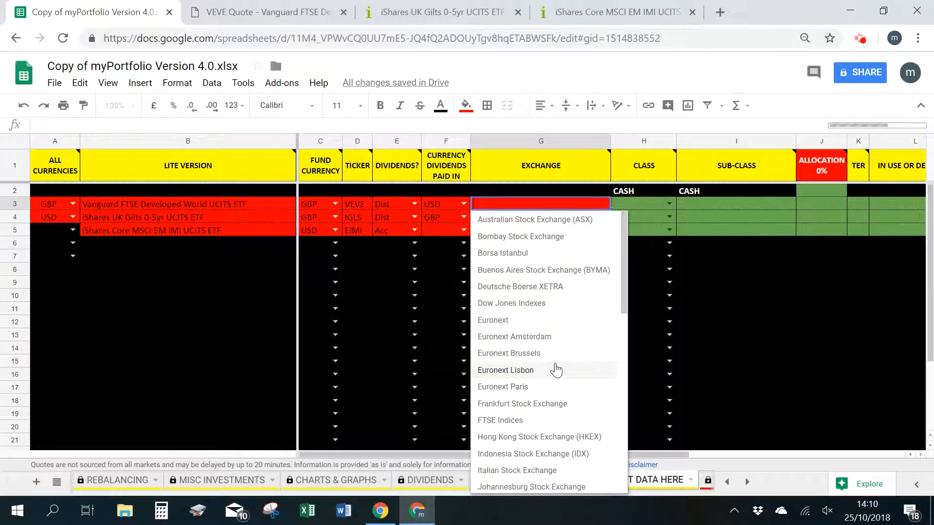
scroll(555, 369, down, 5)
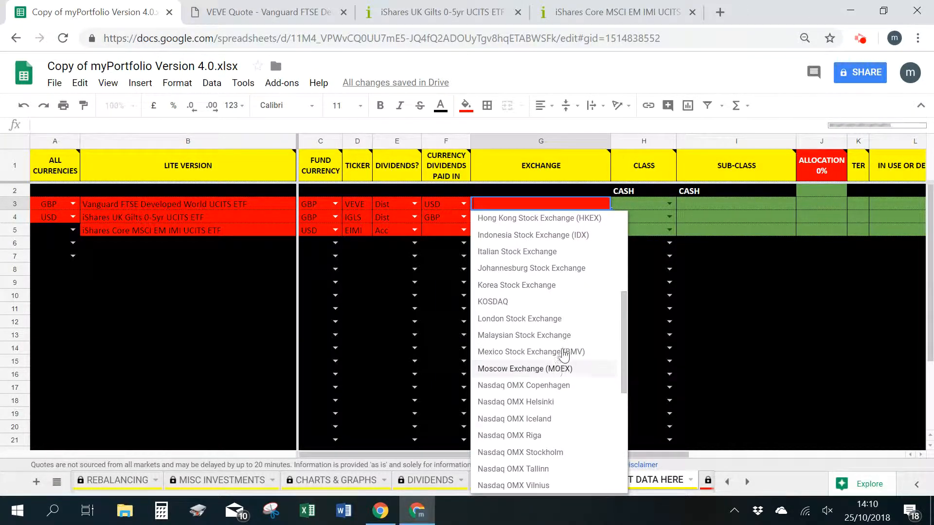
click(556, 321)
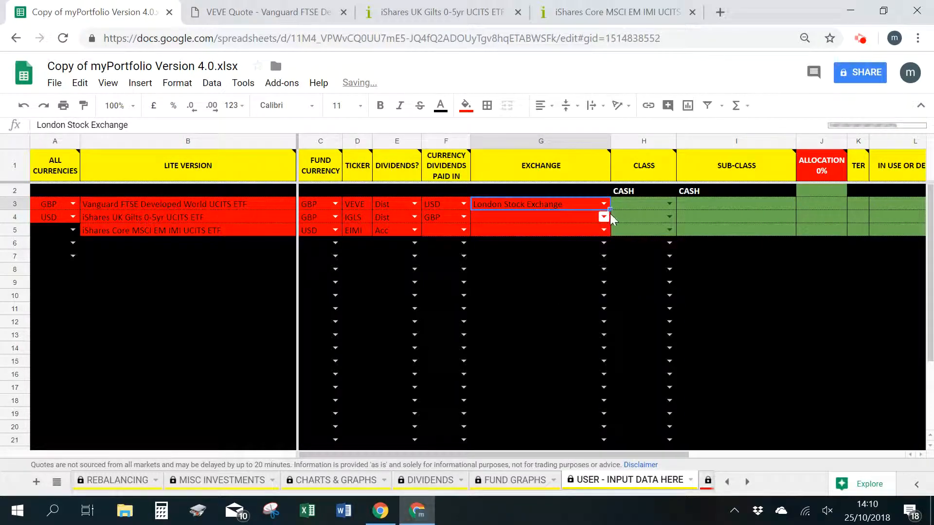
Step: Set the exchange to London Stock Exchange for the two iShares funds in G4 and G5
click(604, 217)
scroll(567, 411, down, 2)
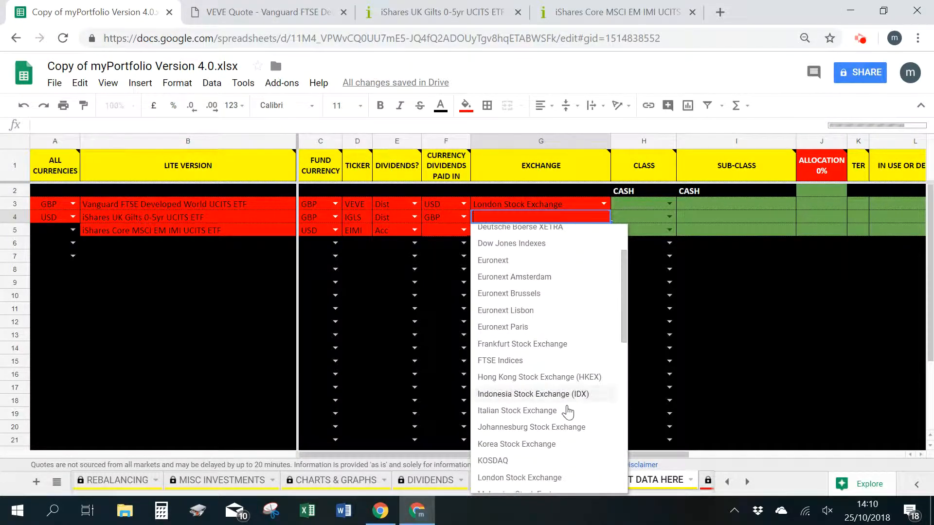
scroll(530, 387, down, 1)
click(541, 405)
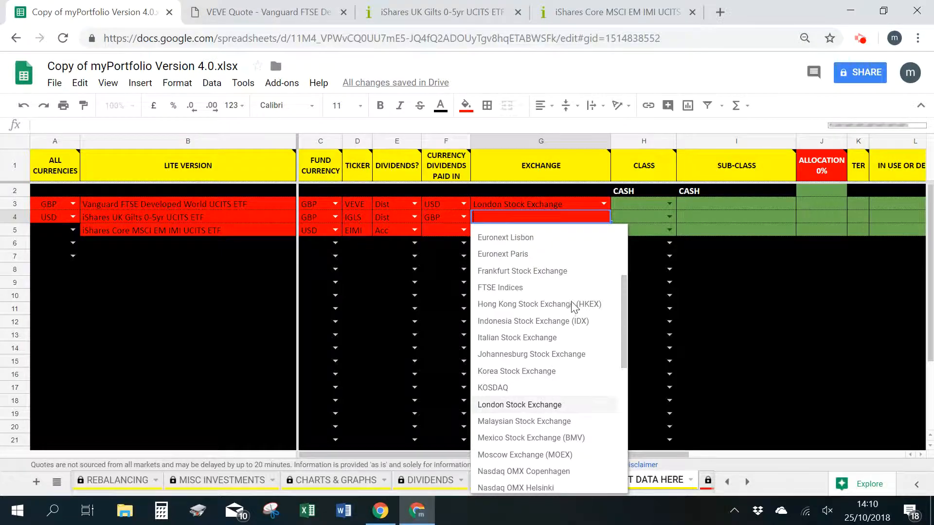
click(603, 230)
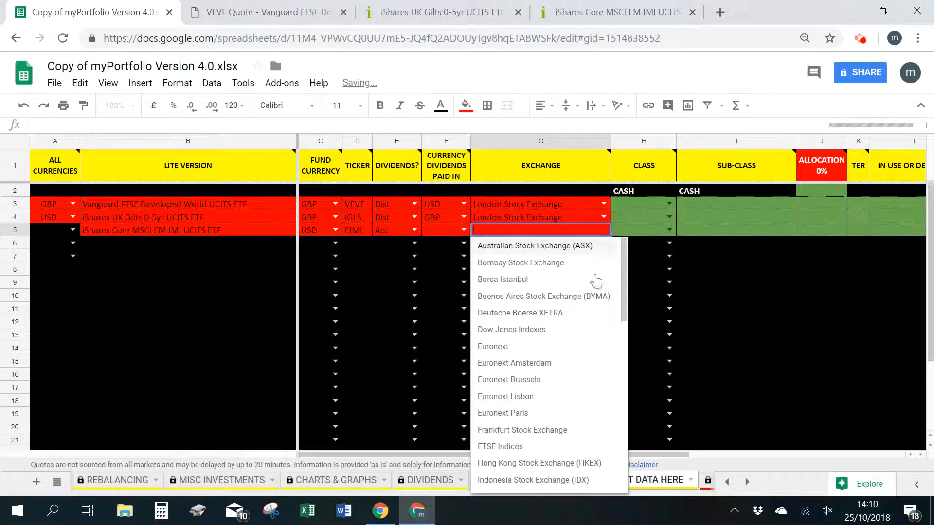
scroll(559, 358, down, 4)
scroll(561, 360, down, 2)
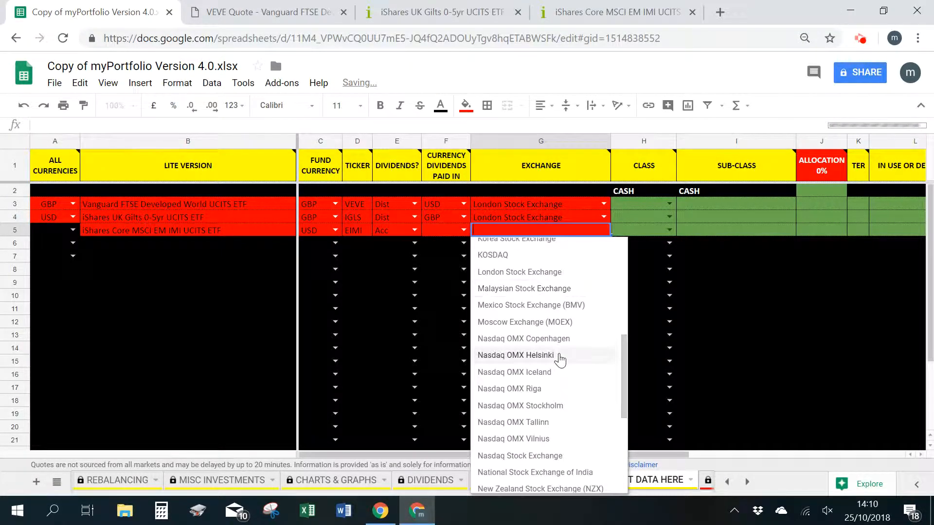
click(578, 272)
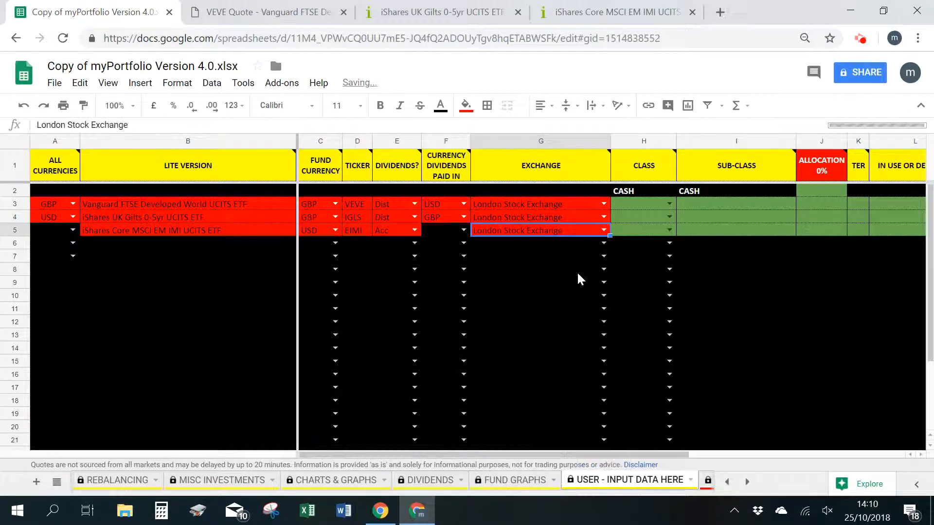
click(543, 292)
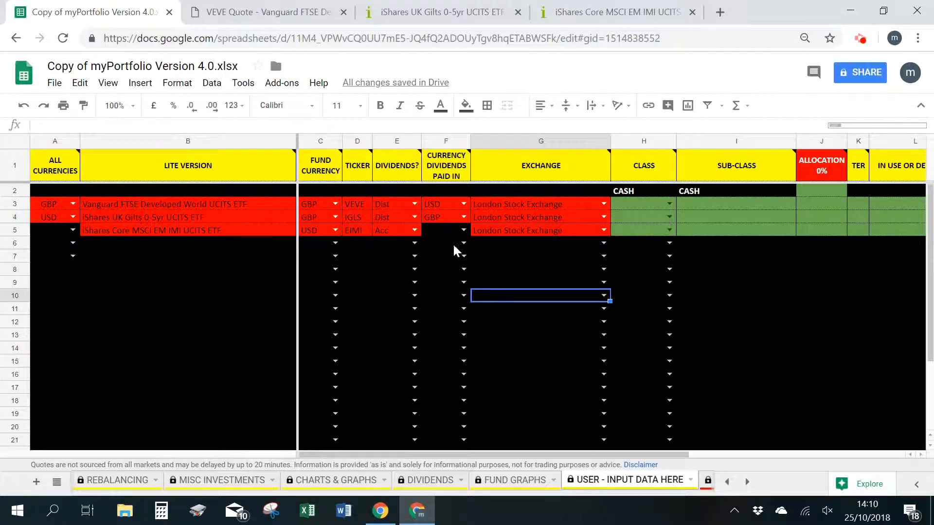
click(440, 233)
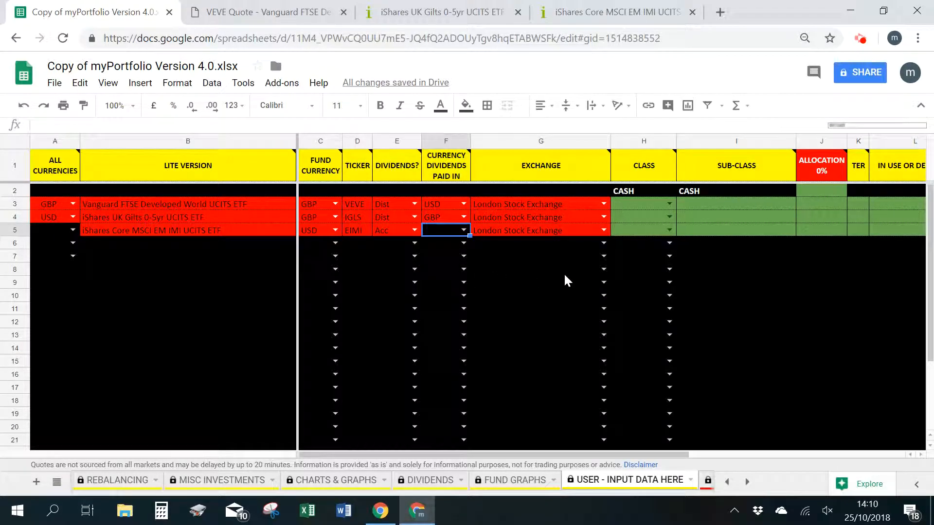
click(535, 273)
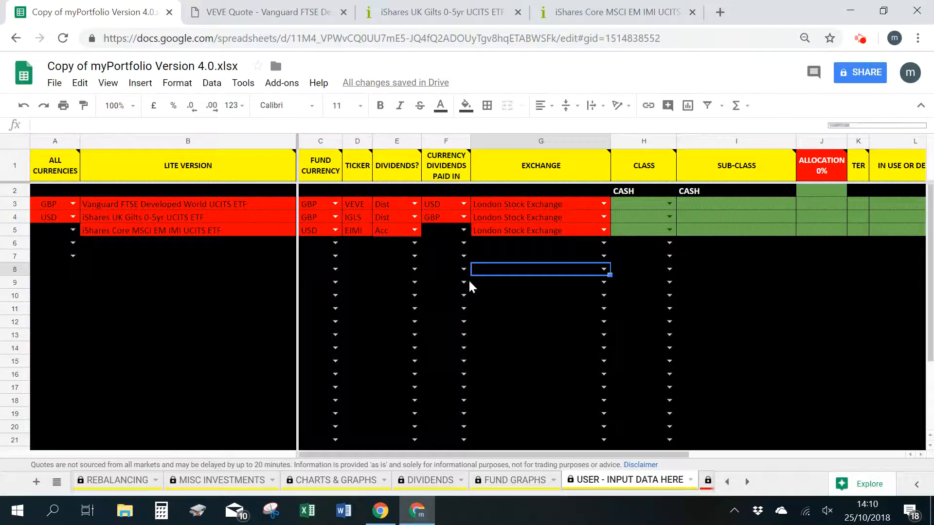
Step: Set the asset class to EQUITIES for the Vanguard and MSCI EM IMI funds and BONDS for the UK Gilts fund
drag(661, 456, 791, 441)
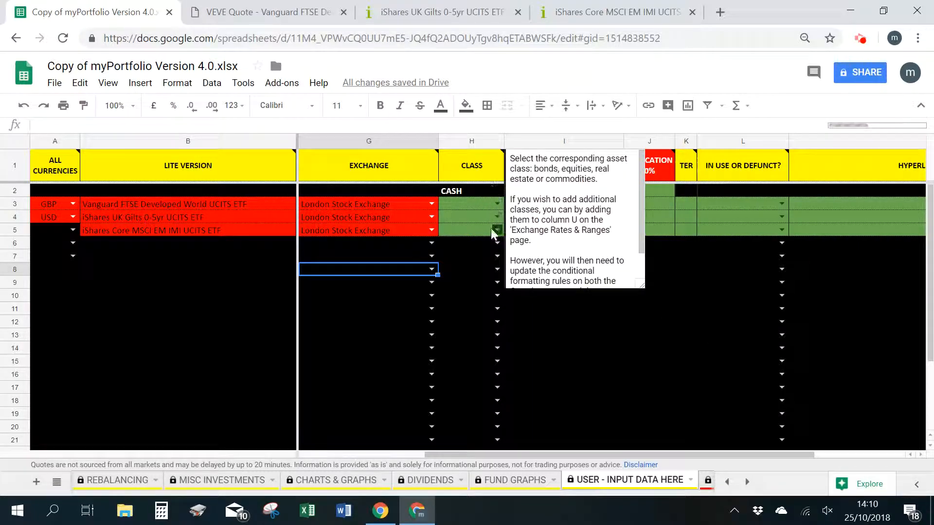
click(589, 334)
click(501, 206)
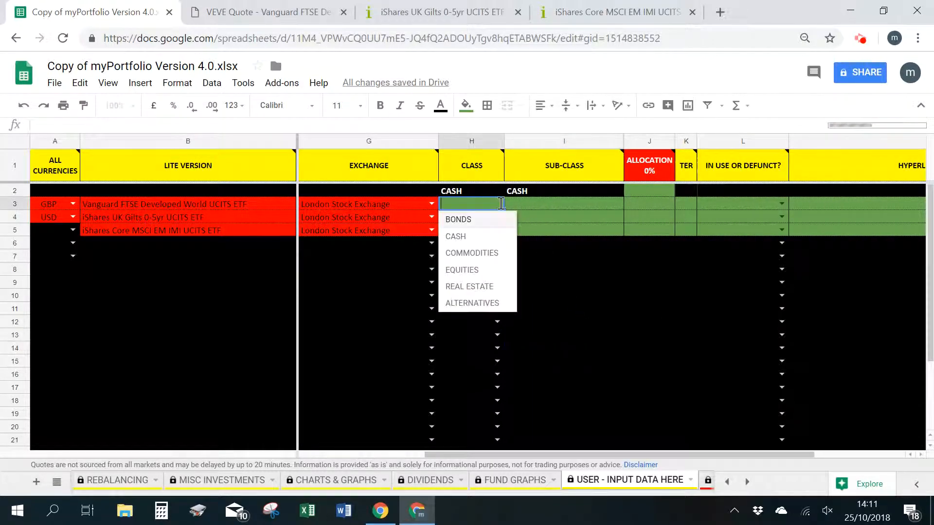
click(487, 275)
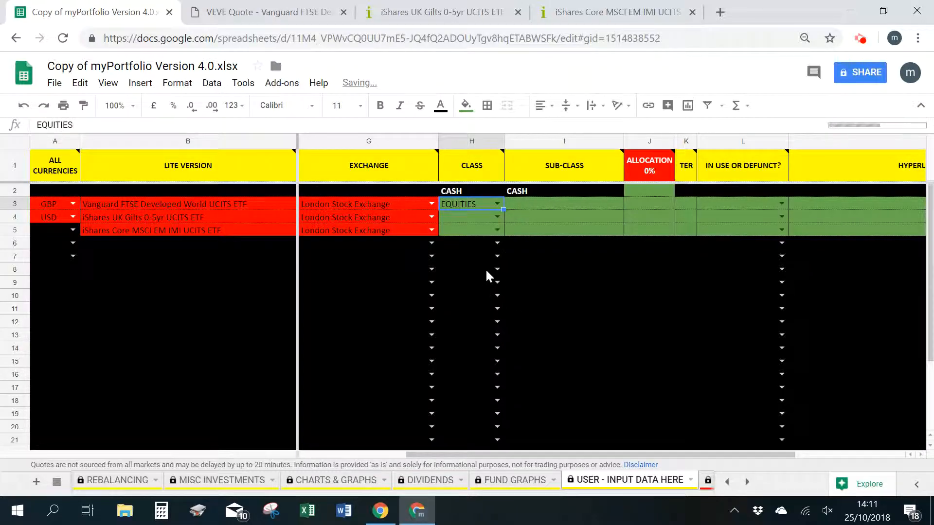
click(495, 217)
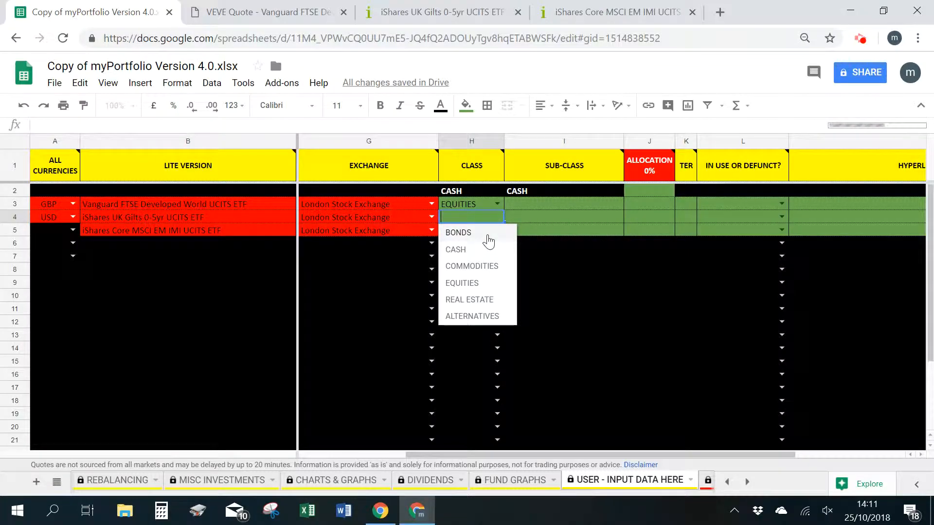
click(489, 242)
click(494, 228)
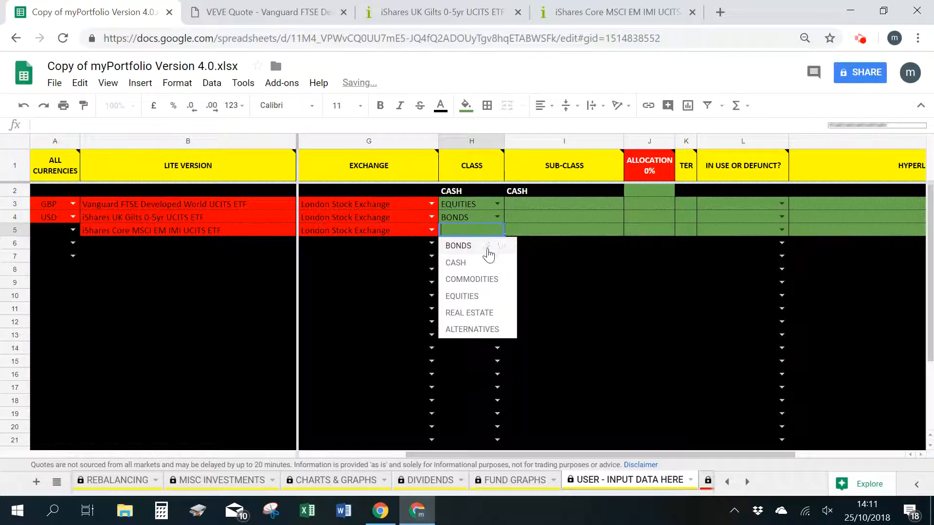
click(480, 298)
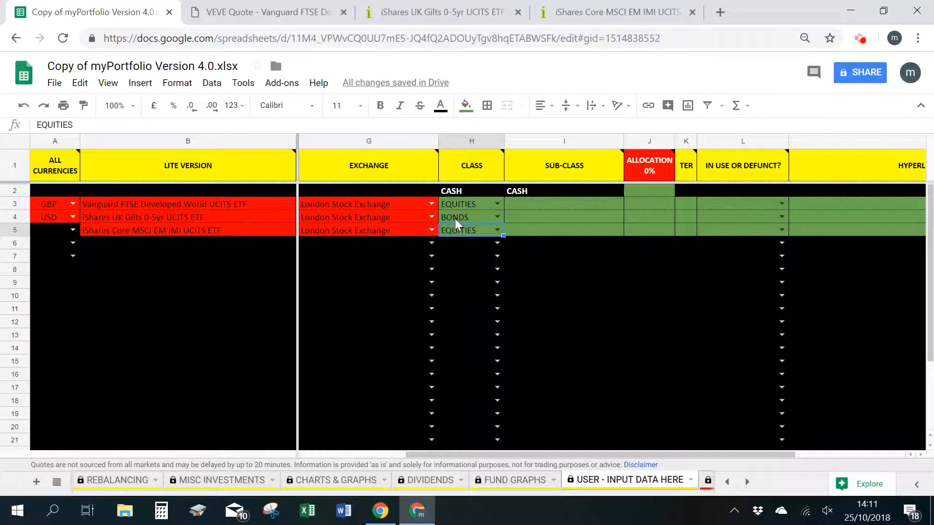
click(498, 229)
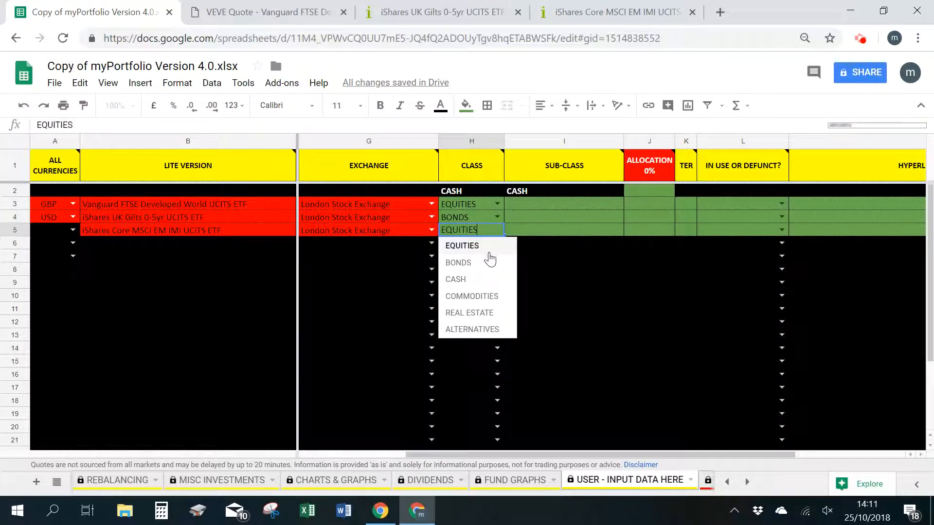
click(551, 288)
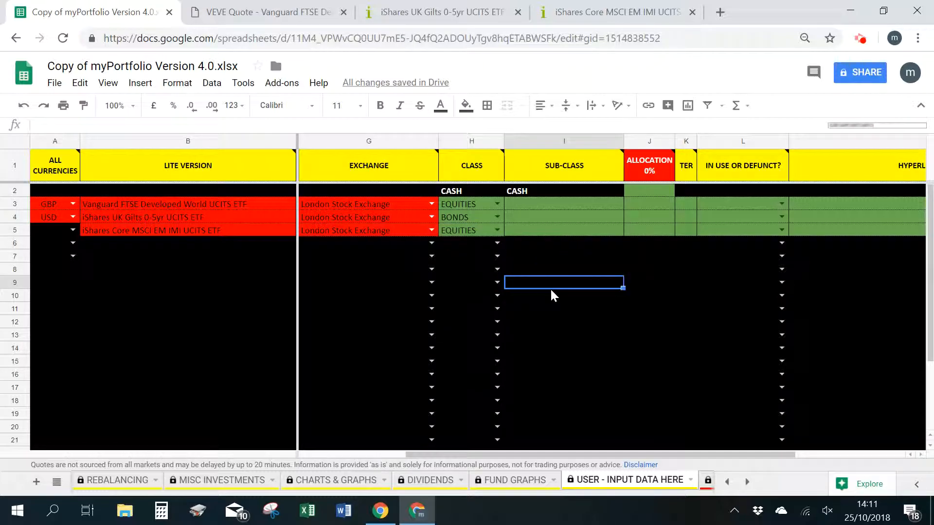
click(577, 209)
click(569, 218)
click(571, 227)
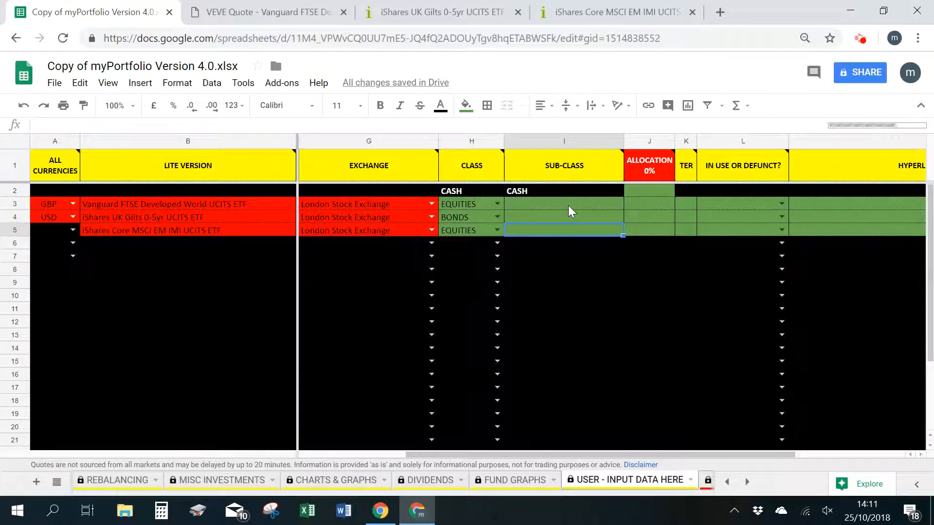
click(568, 205)
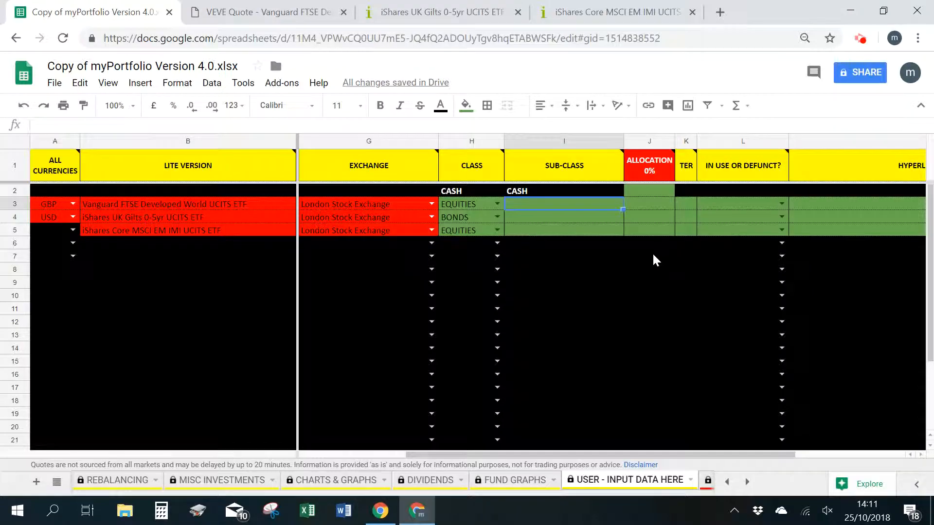
Step: Set the target allocation of the cash row to 10%
drag(661, 191, 662, 226)
click(649, 280)
click(651, 191)
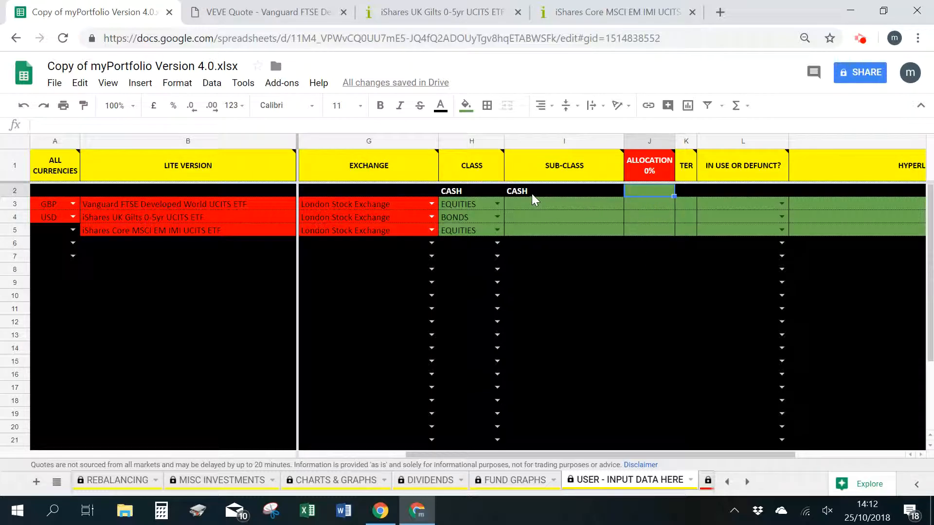
click(532, 193)
click(652, 196)
text(10)
key(Return)
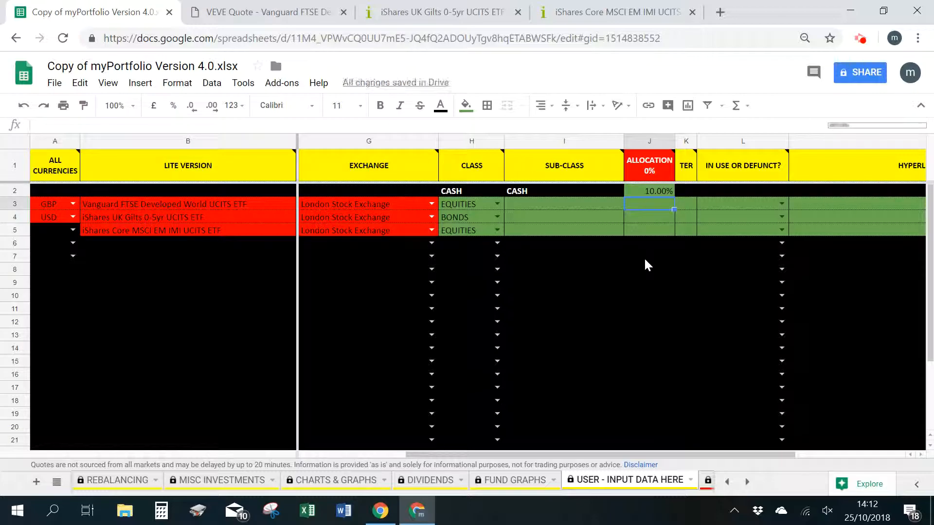
Step: Set the target allocations to 50% for the Vanguard fund, 30% for UK Gilts and 10% for MSCI EM IMI
text(50)
key(Return)
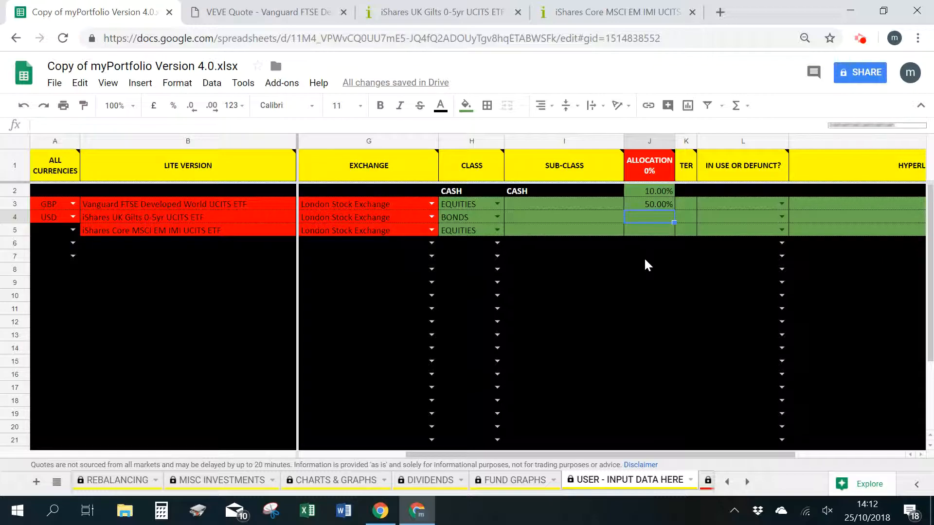
text(39)
key(Return)
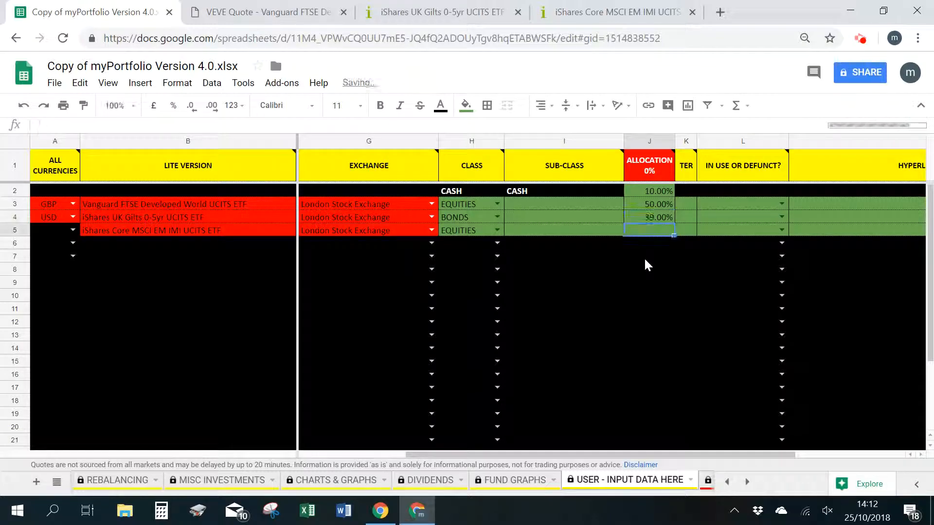
key(Up)
text(30)
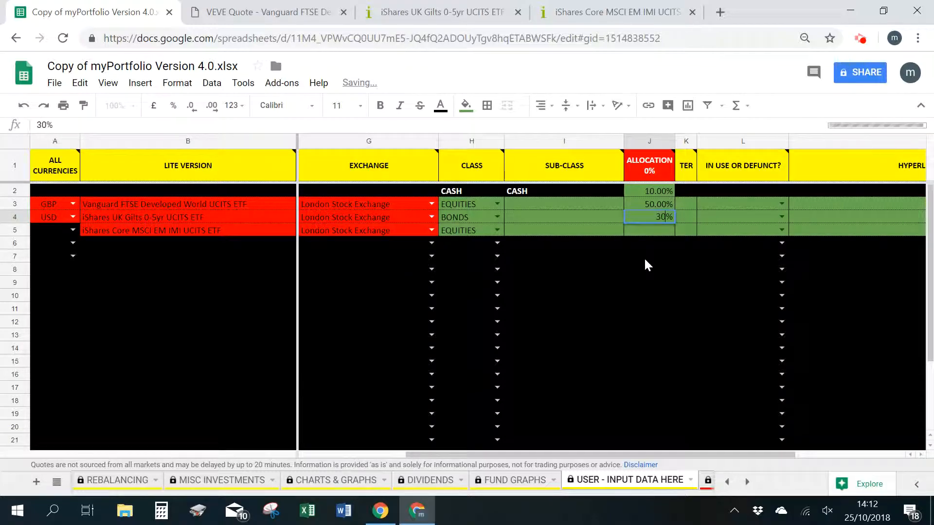
key(Return)
text(10)
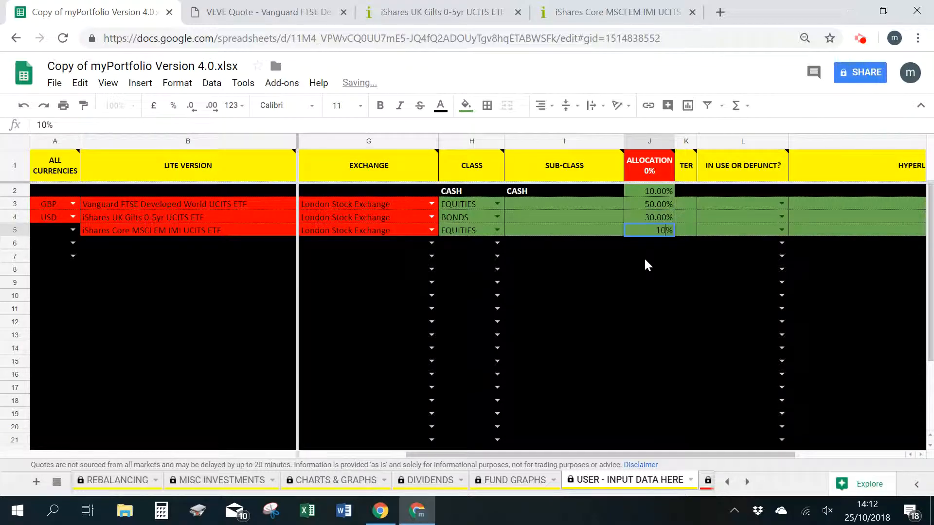
key(Return)
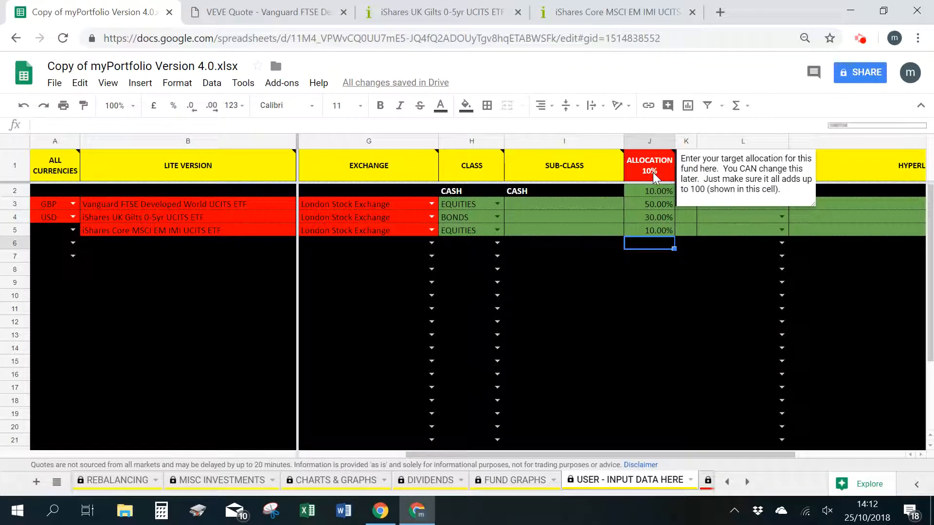
Step: Check in the Allocation column header whether the target allocations add up to 100%
click(654, 173)
click(650, 251)
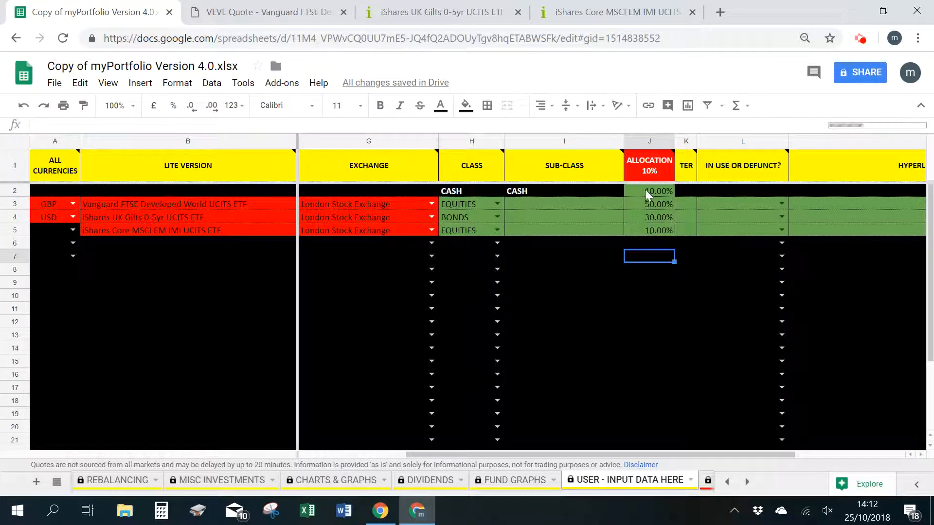
click(684, 281)
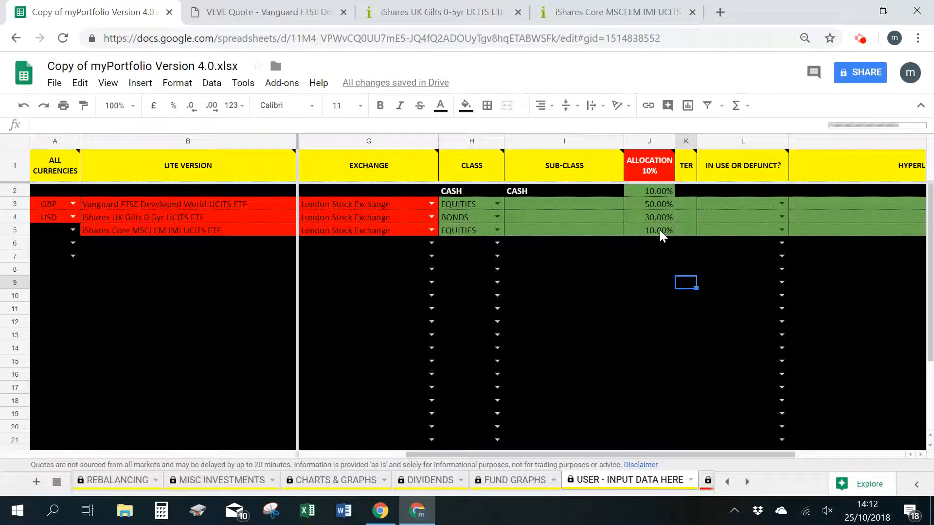
click(644, 254)
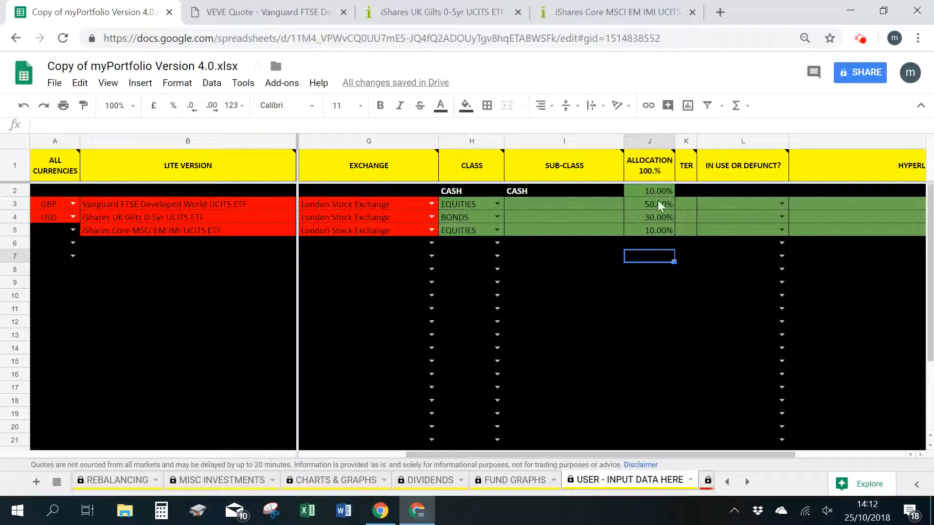
click(726, 260)
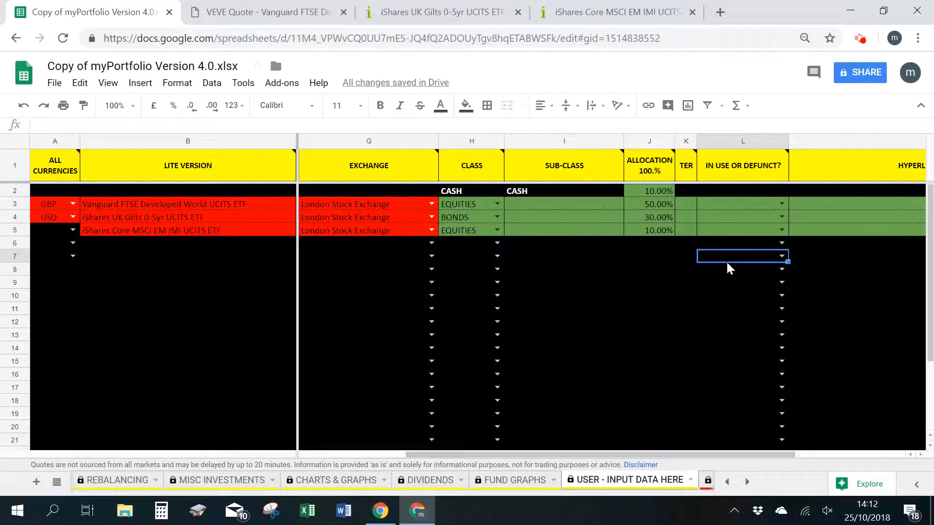
Step: Enter the total expense ratios: 0.18 for the Vanguard fund, 0.2 for UK Gilts and 0.18 for MSCI EM IMI
mouse_move(689, 169)
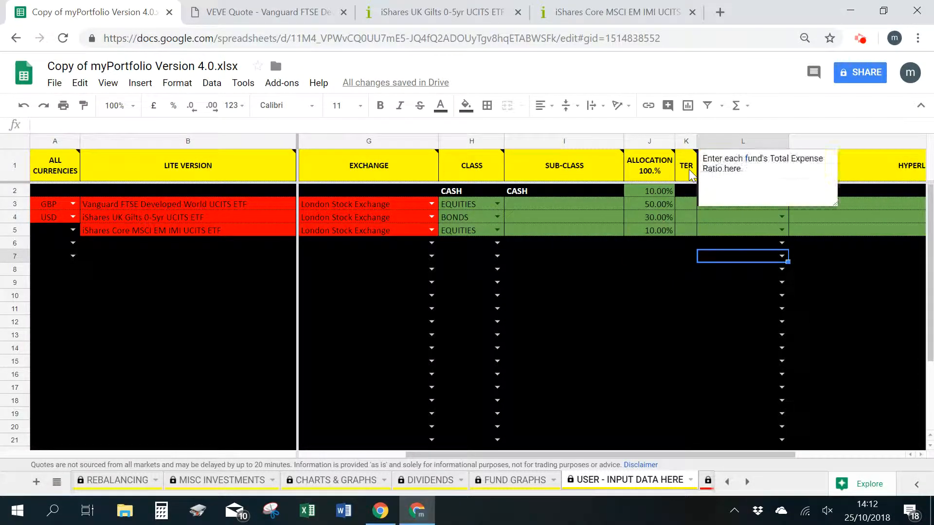
click(700, 298)
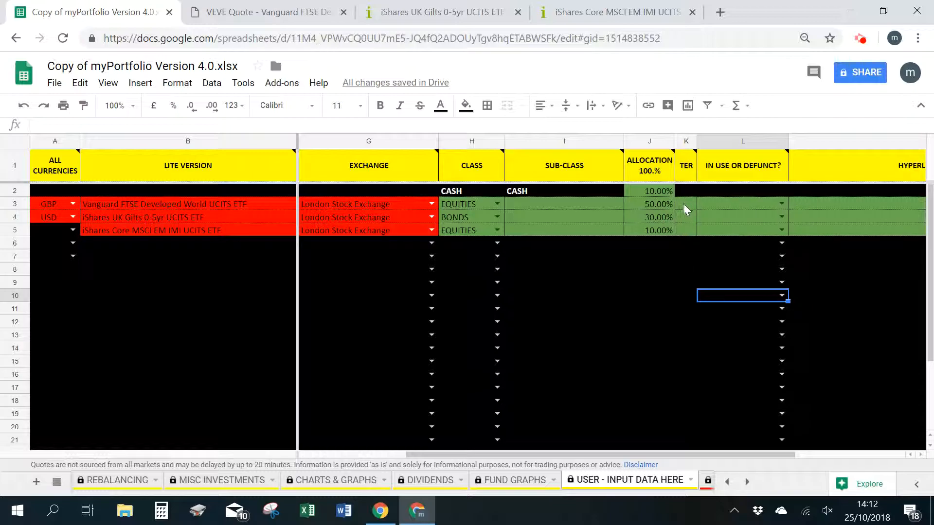
click(655, 206)
click(656, 218)
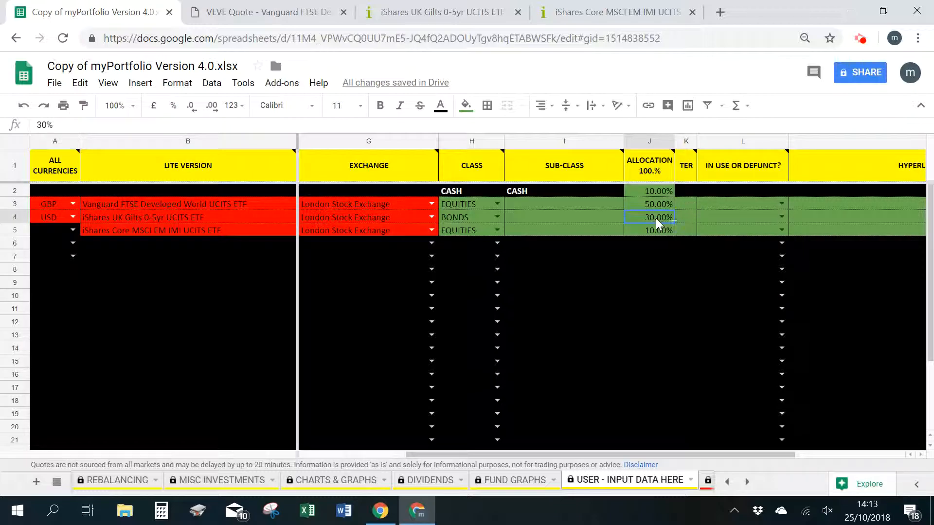
click(661, 229)
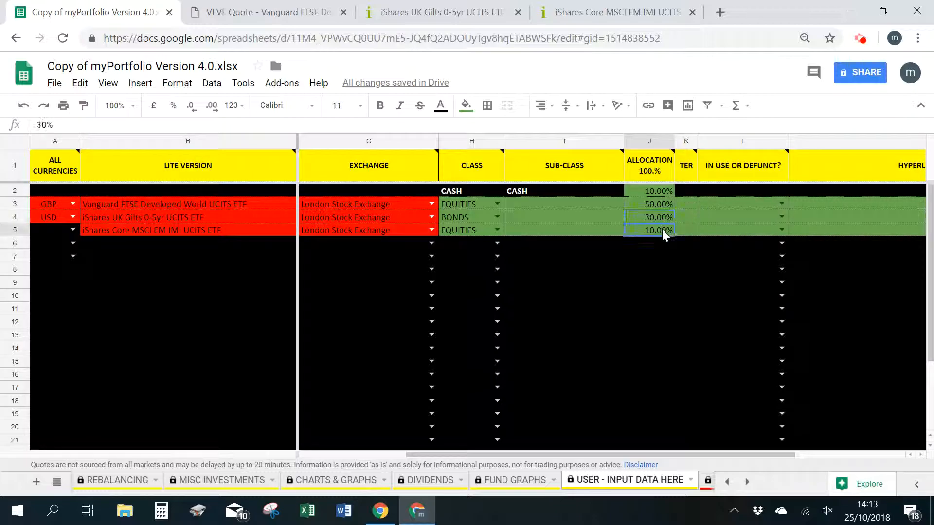
click(670, 258)
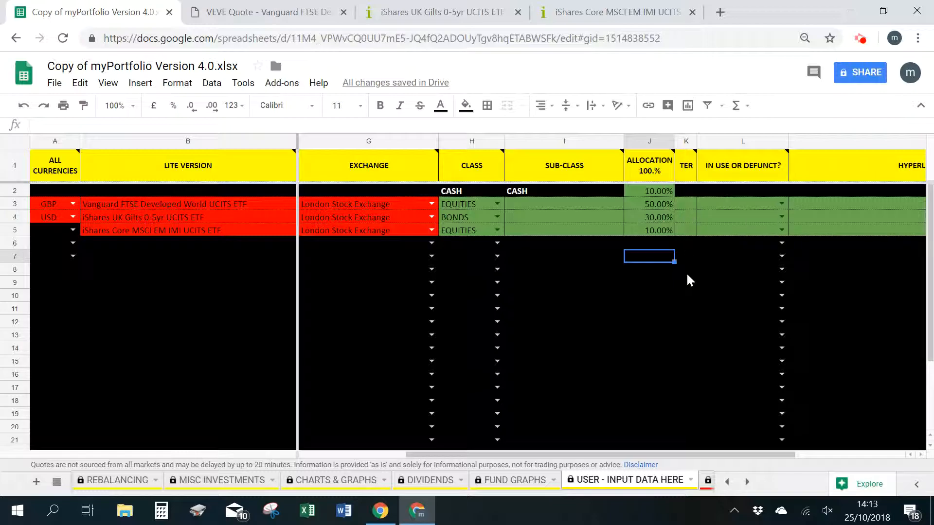
key(Up)
key(Right)
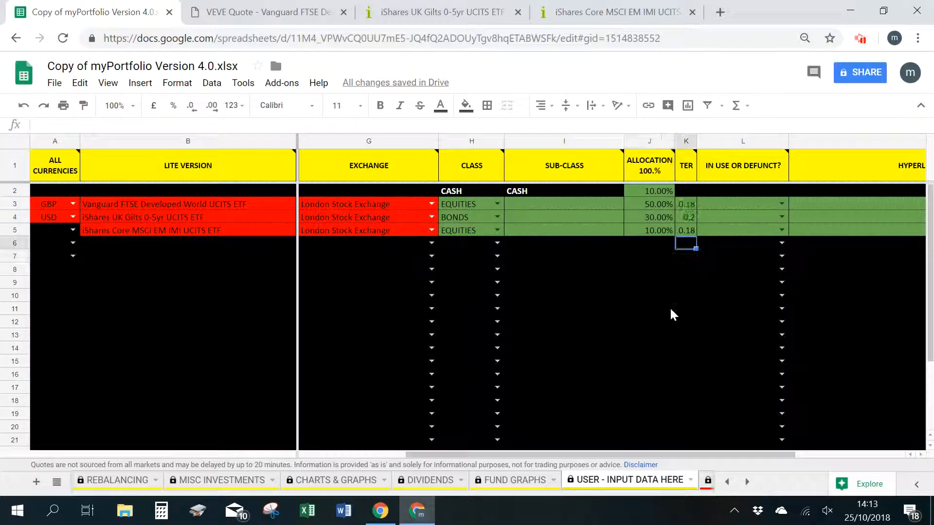
mouse_move(687, 212)
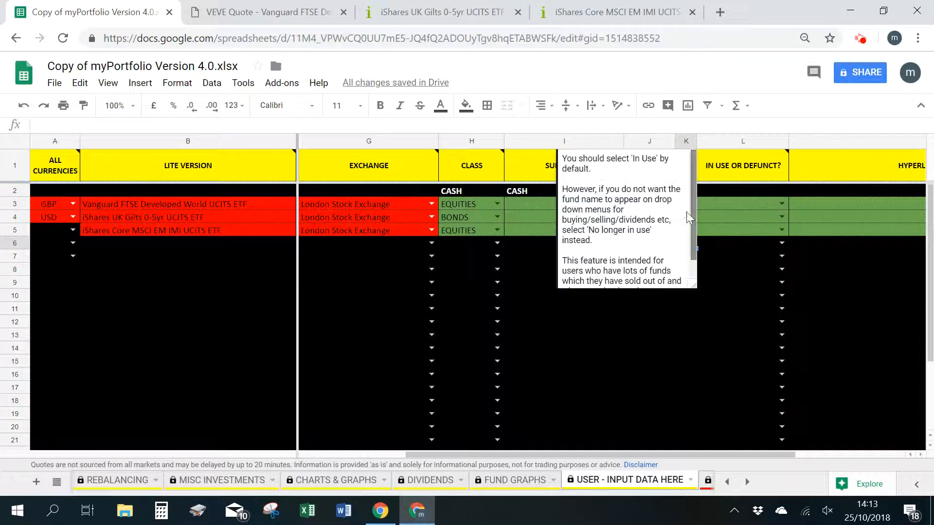
click(719, 386)
drag(686, 203, 685, 232)
click(719, 309)
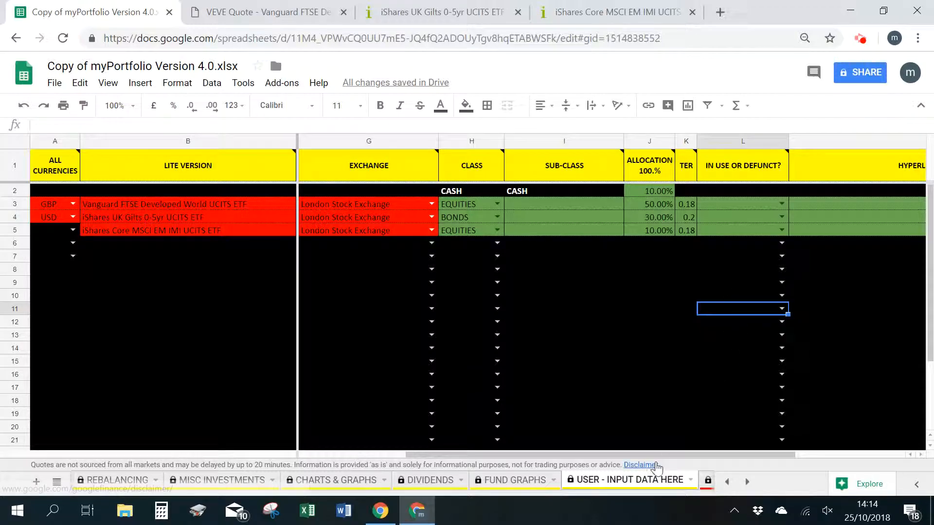
Step: Mark all three funds as IN USE in the In Use or Defunct column
drag(655, 452, 820, 453)
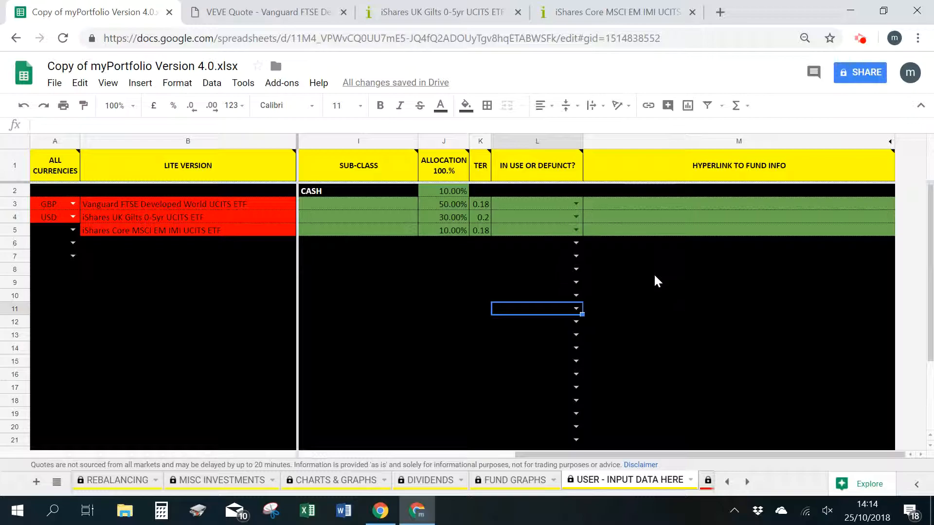
click(575, 204)
click(562, 222)
click(576, 219)
click(567, 235)
click(564, 231)
click(577, 232)
click(516, 246)
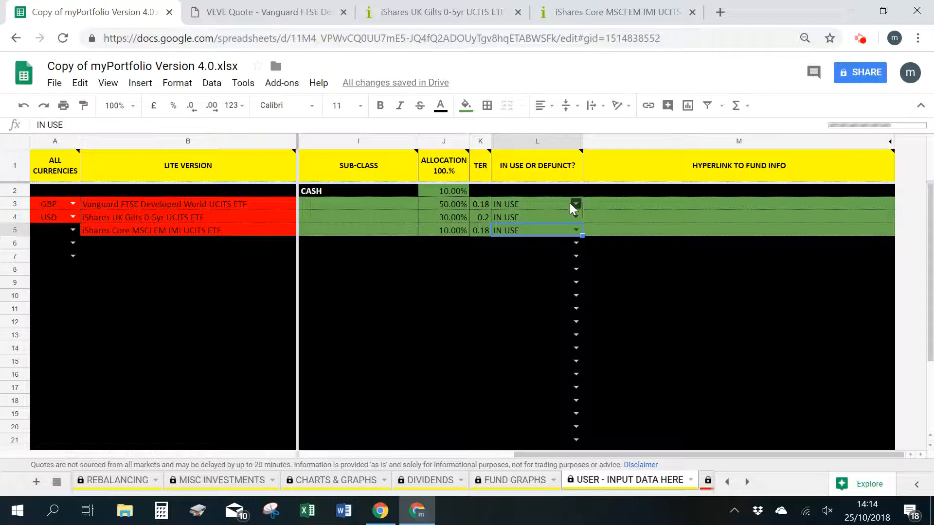
click(575, 204)
click(540, 270)
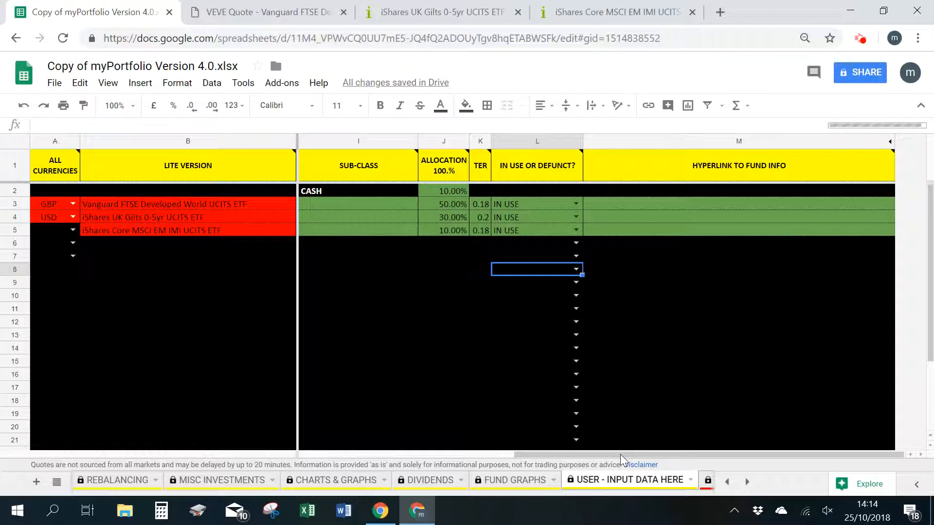
click(526, 344)
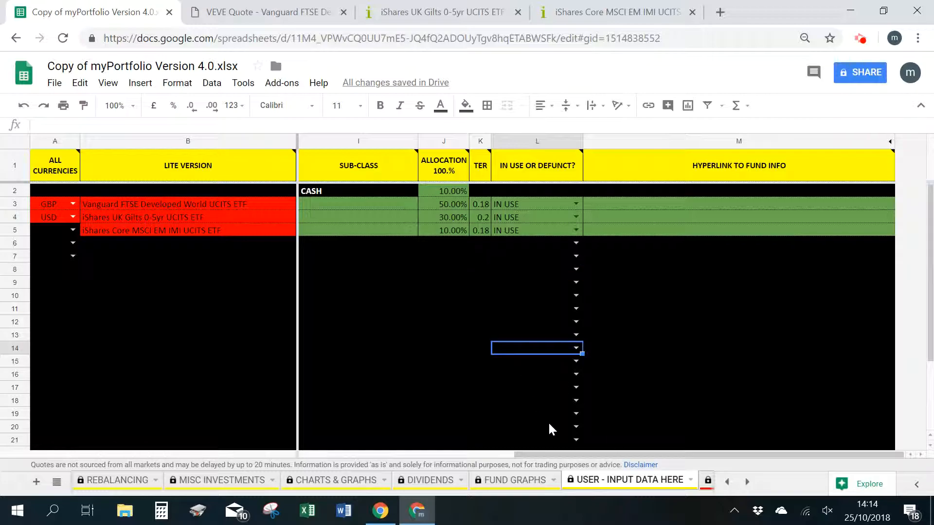
click(629, 205)
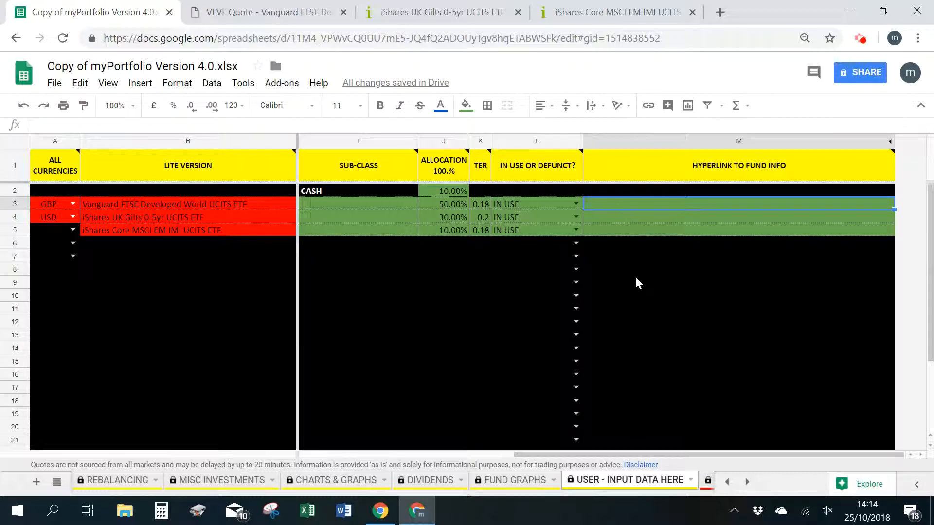
click(403, 126)
text(https://www.bloomberg.com/quote/VEVE:NA)
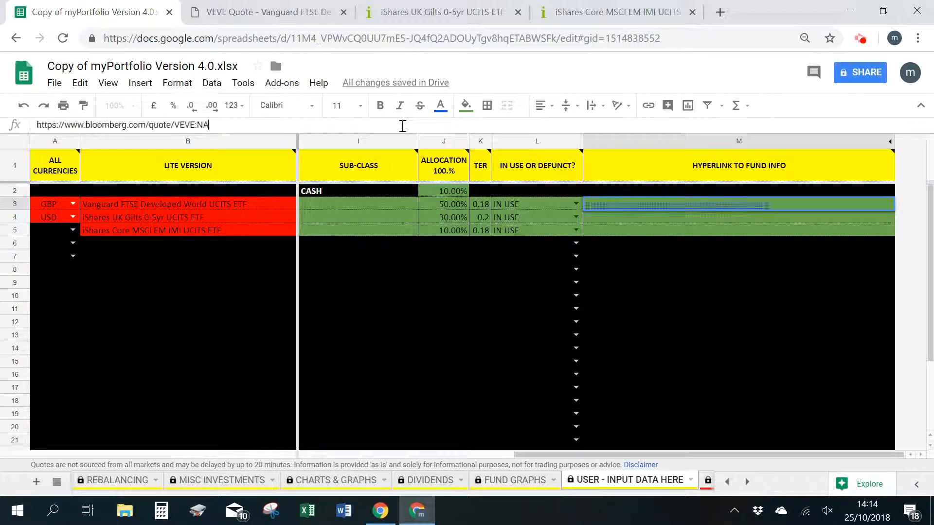
key(Return)
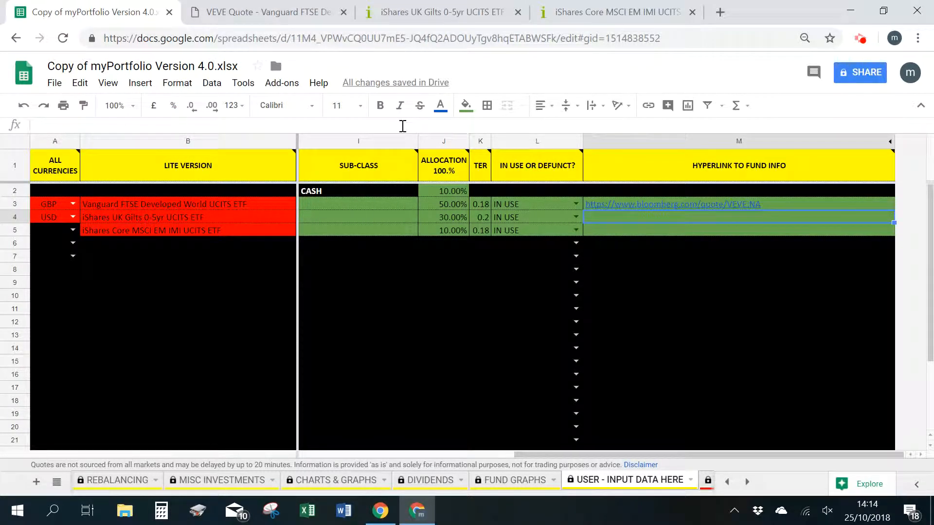
Step: Add the iShares product page URLs as fund info hyperlinks: products/251804/ishares-uk-gilts-05yr-ucits-etf for UK Gilts and products/264659/ishares-msci-emerging-markets-imi-ucits-etf for MSCI EM IMI
click(233, 128)
text(https://www.ishares.com/uk/individual/en/products/251804/ishares-uk-gilts-05yr-ucits-etf?switchLocale=y&siteEntryPassthrough=true)
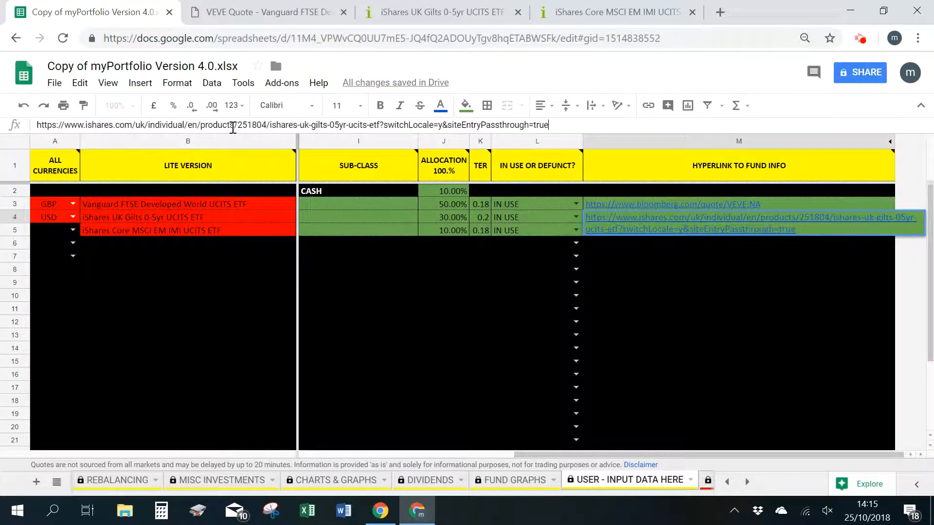
key(Return)
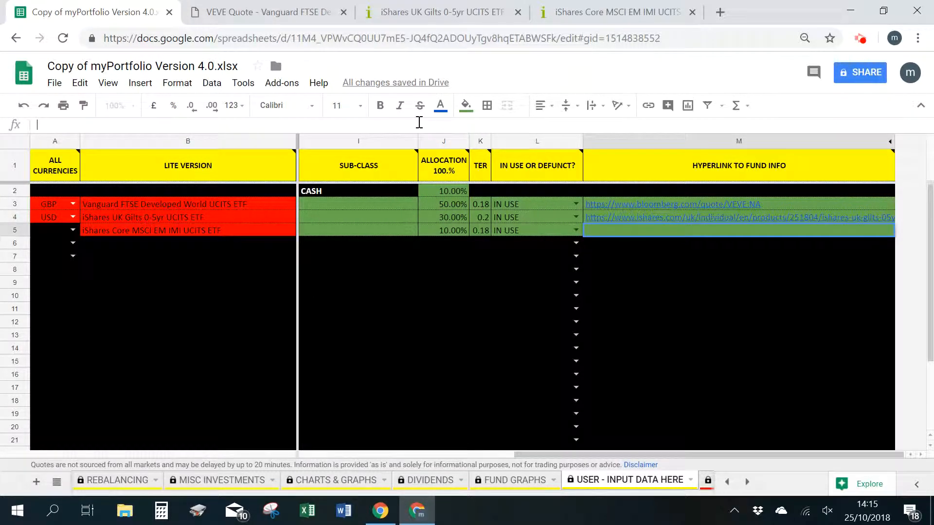
click(419, 125)
text(https://www.ishares.com/uk/individual/en/products/264659/ishares-msci-emerging-markets-imi-ucits-etf?switchLocale=y&siteEntryPassthrough=true)
key(Return)
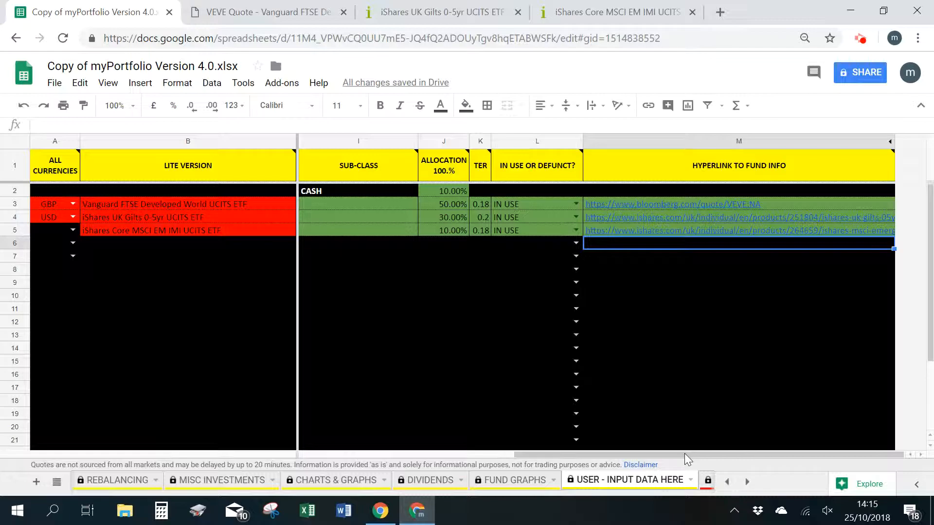
Step: Look over the completed fund rows from the Fund Currency column onward and bring the Currency 1 sheets into view
drag(684, 453, 431, 447)
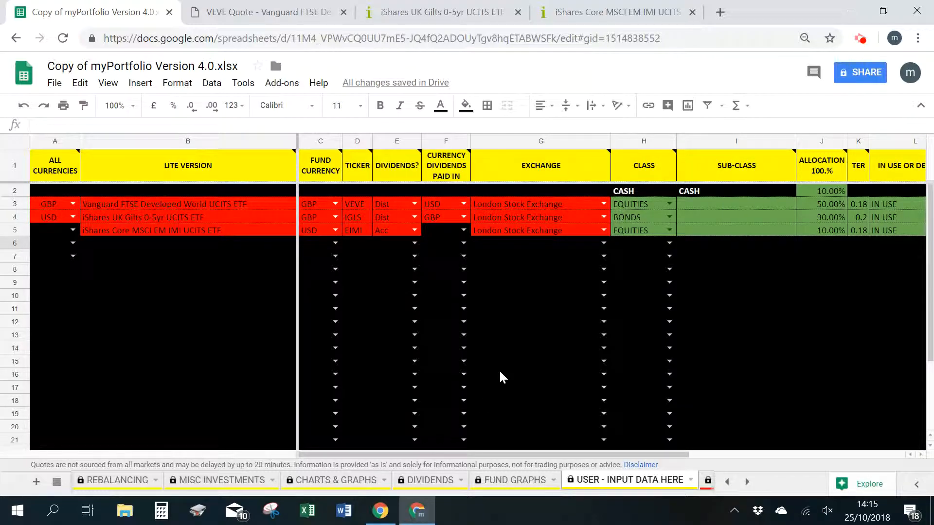
drag(521, 459, 477, 459)
click(747, 481)
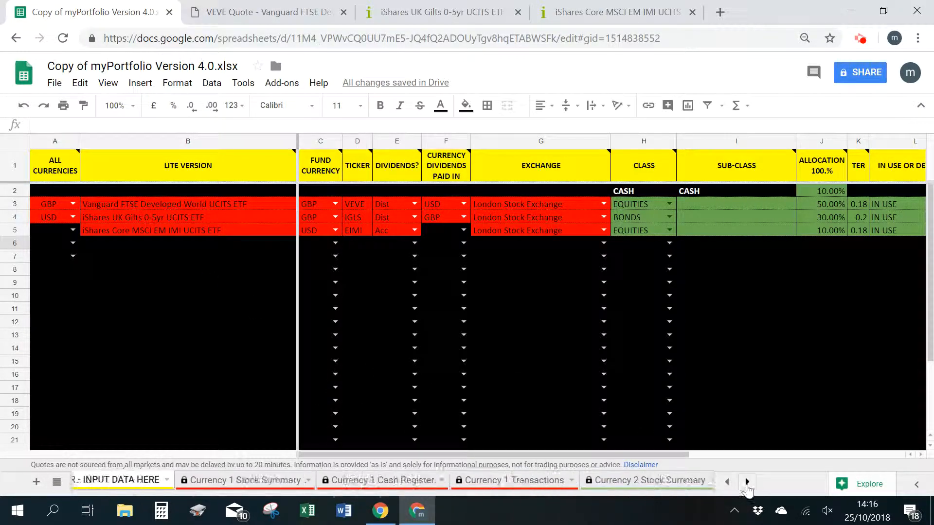